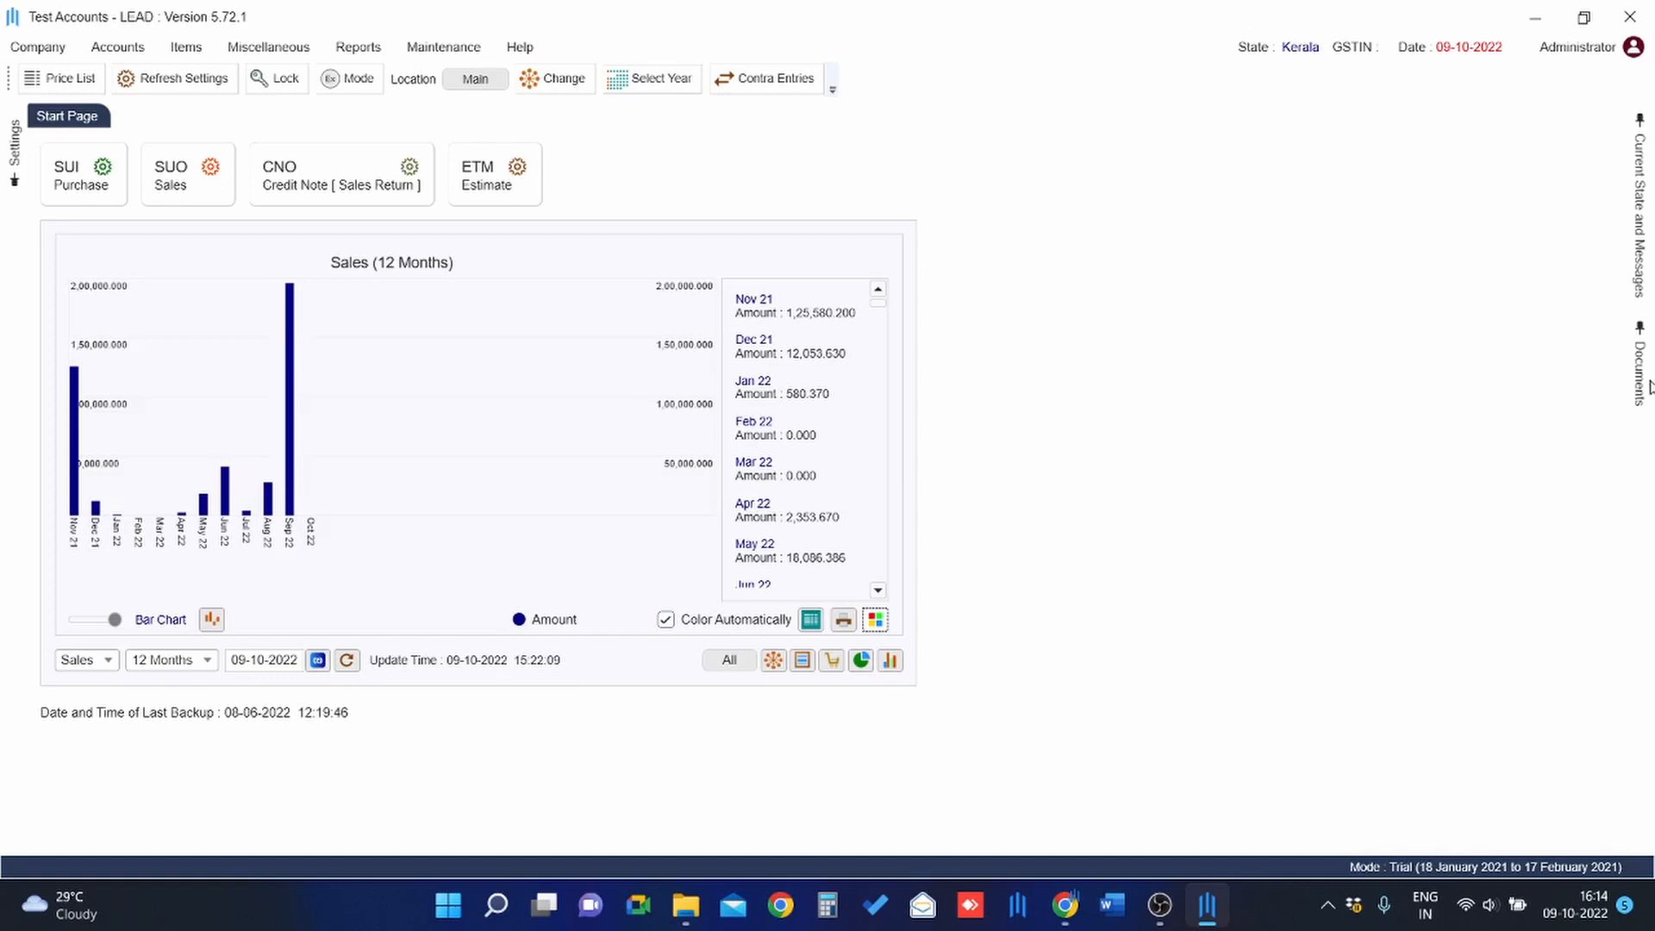
# Slide out the Documents panel from the side tab on the right edge of the start page.
pyautogui.moveTo(1648, 385)
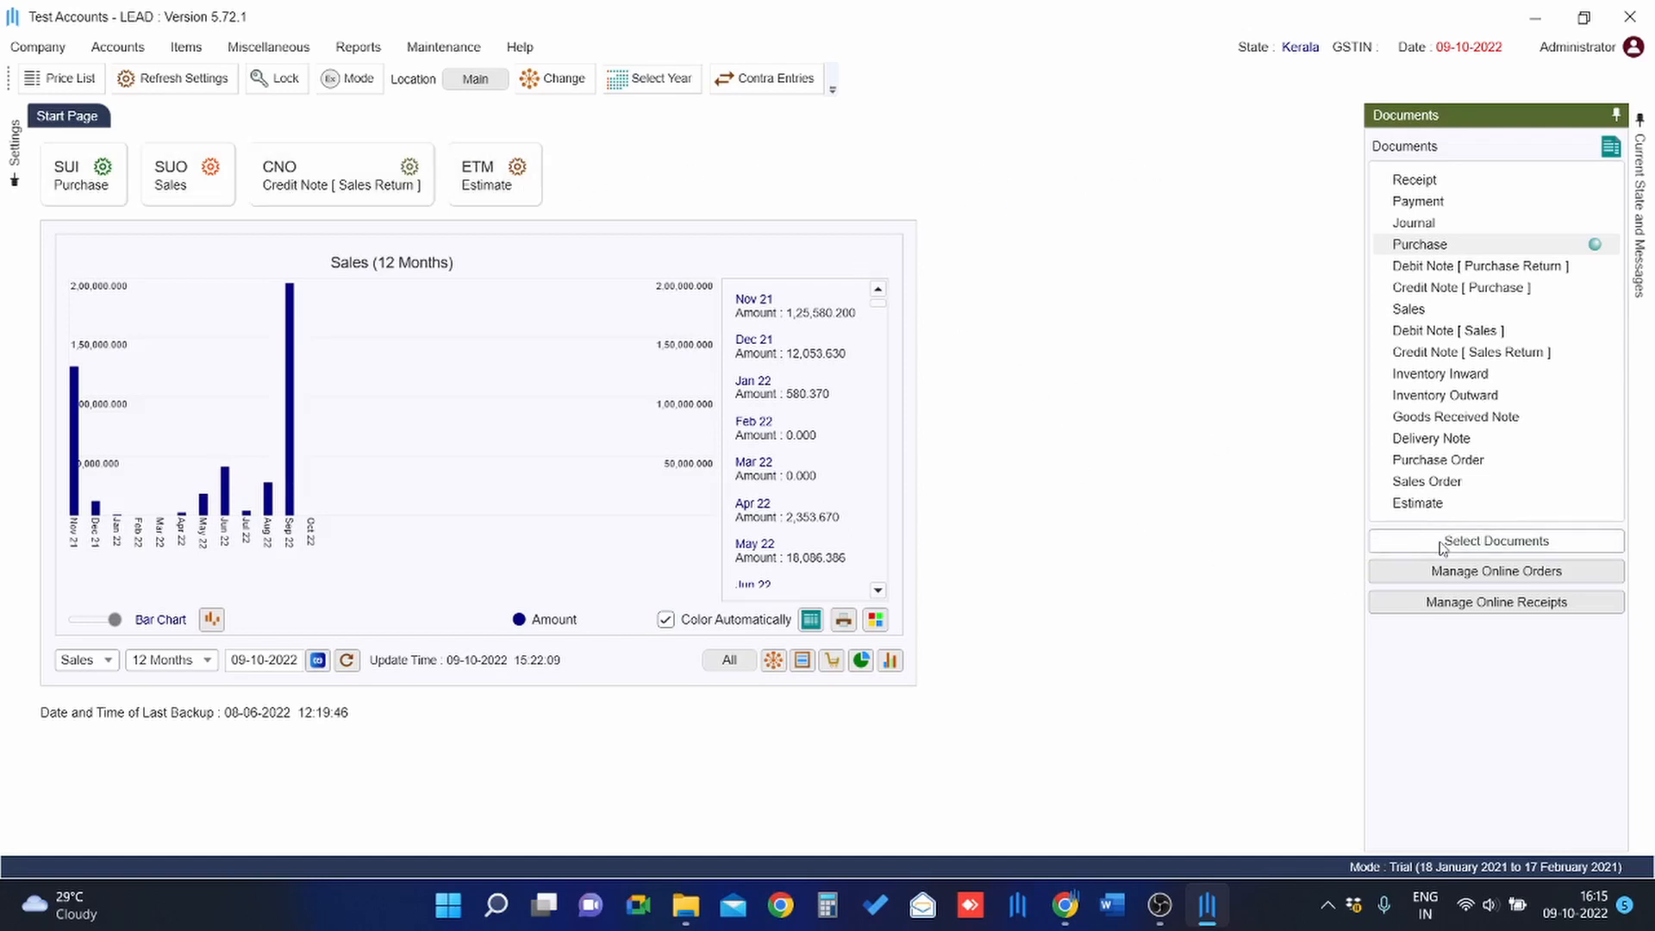
# Check the start page's document choices and Purchase counts, then go to the Purchase transaction list.
pyautogui.click(1418, 540)
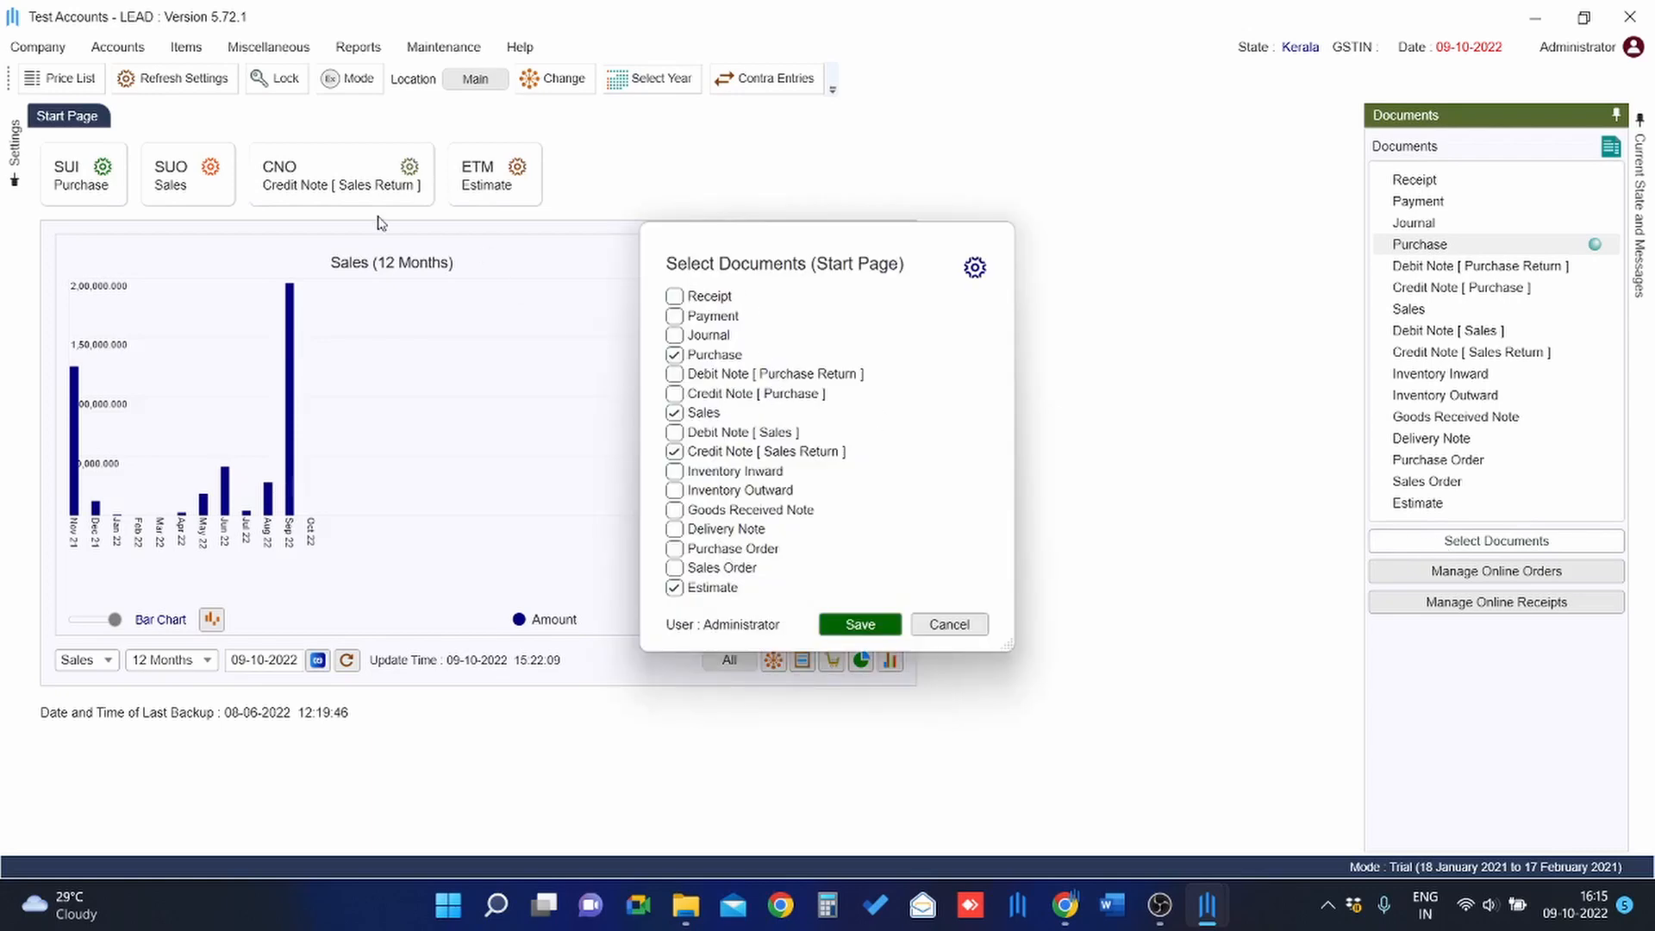
pyautogui.click(949, 624)
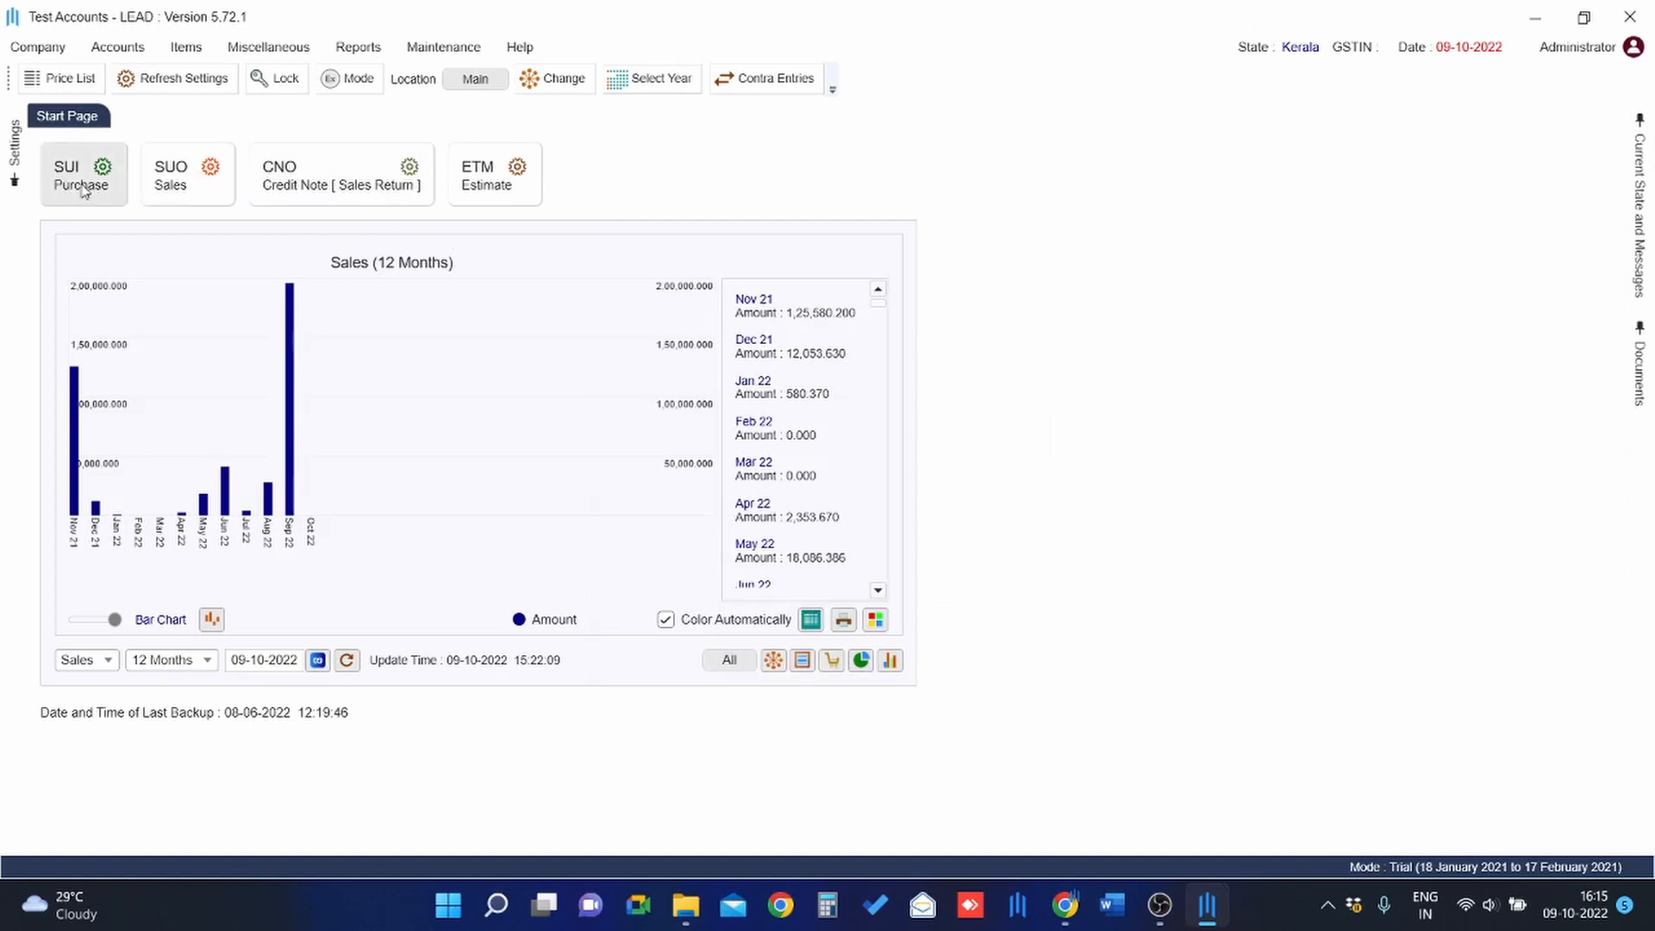
pyautogui.click(103, 168)
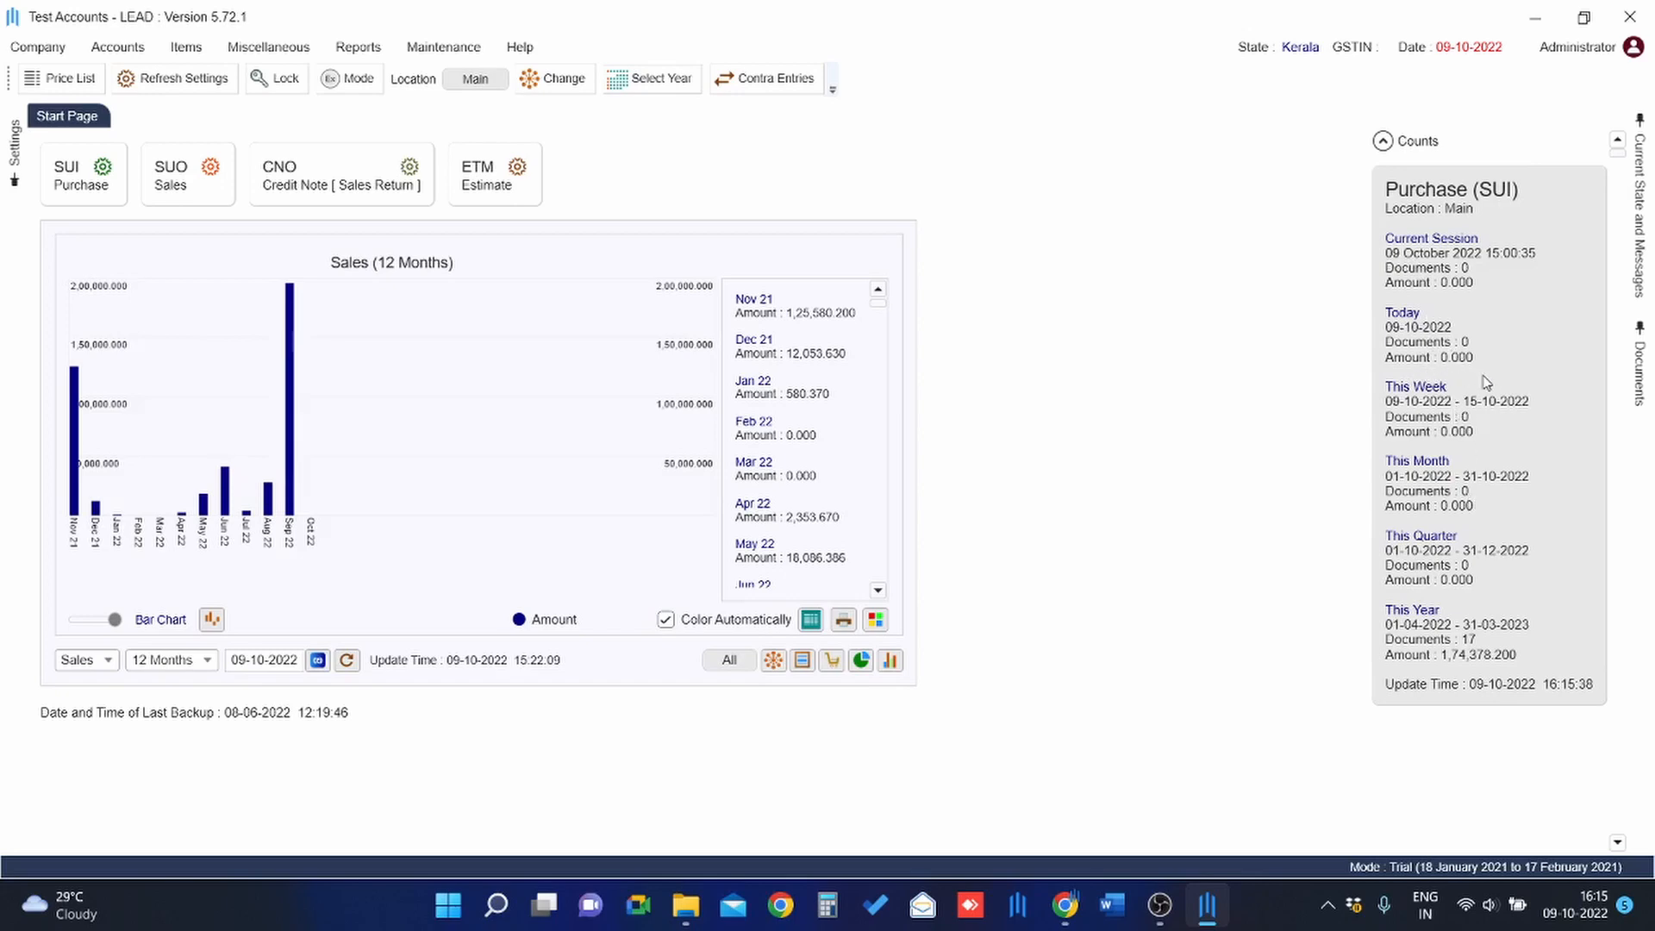
pyautogui.click(1382, 141)
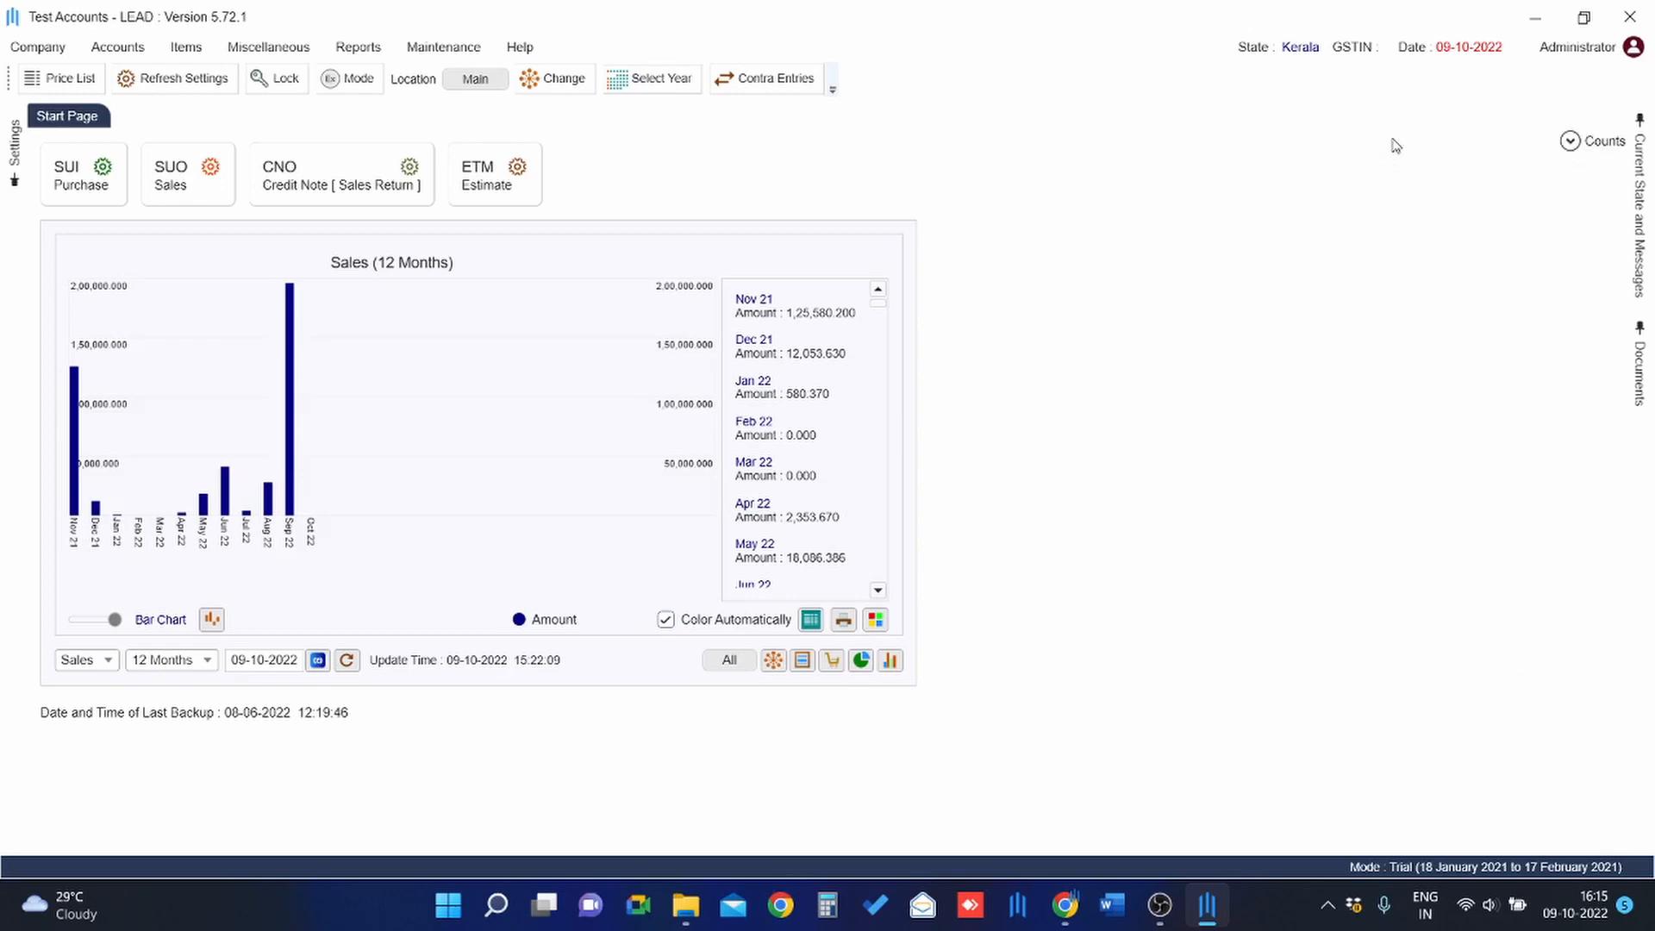
pyautogui.click(69, 194)
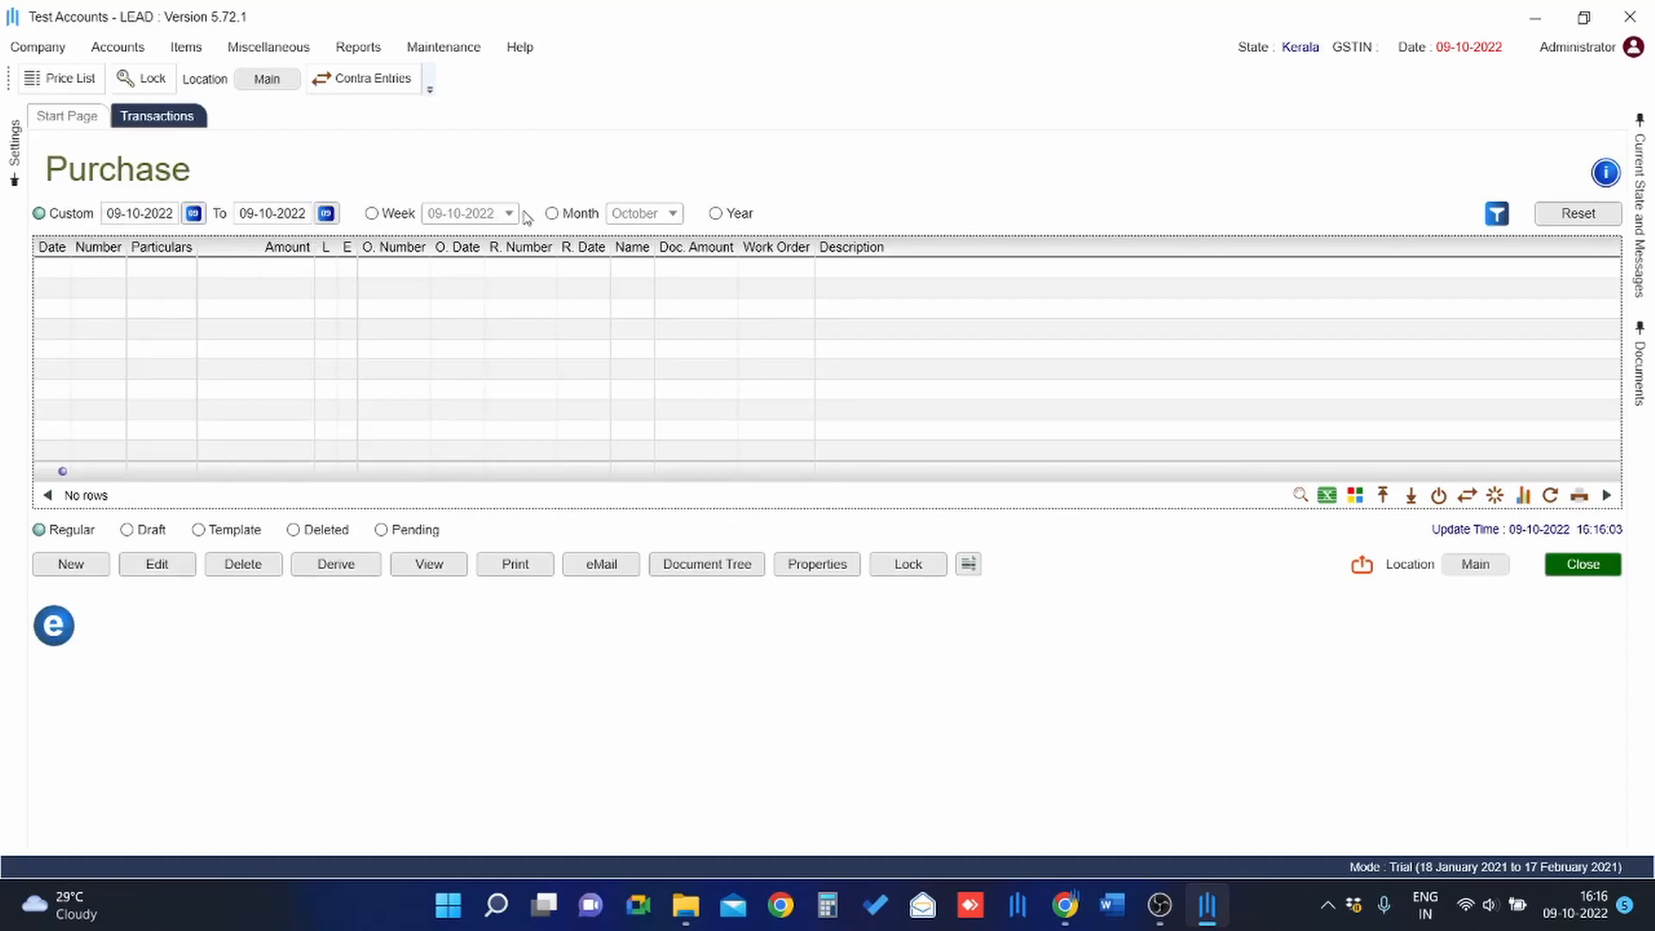
# Filter purchases to the whole financial year and start a new blank Purchase entry.
pyautogui.click(552, 213)
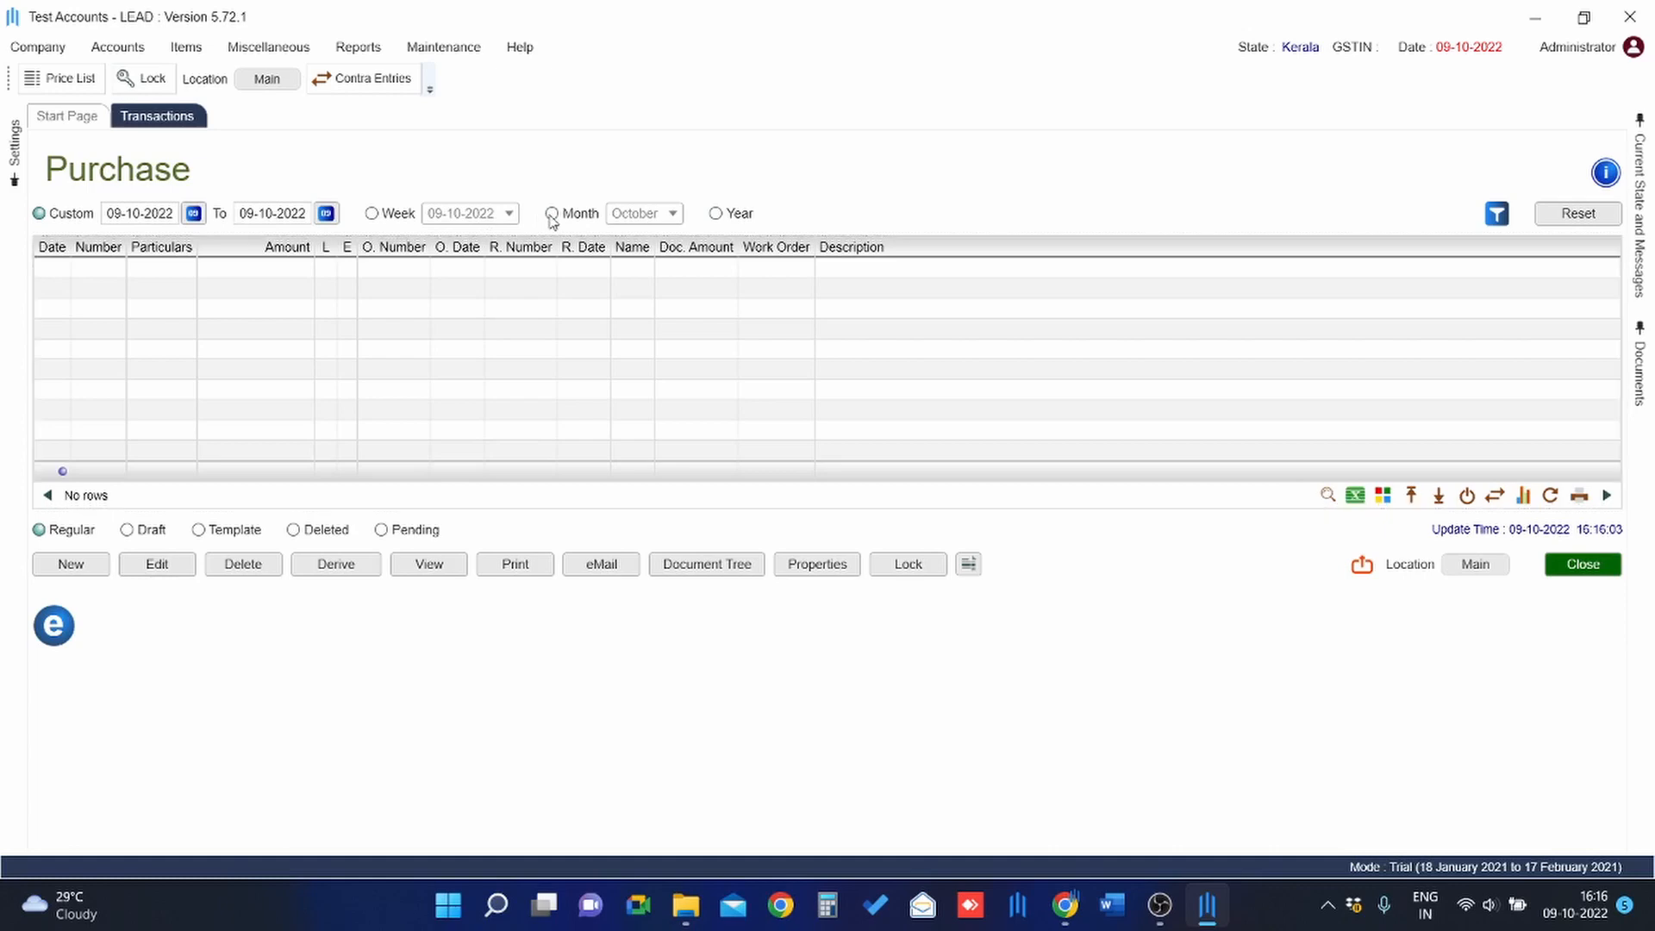
pyautogui.click(715, 213)
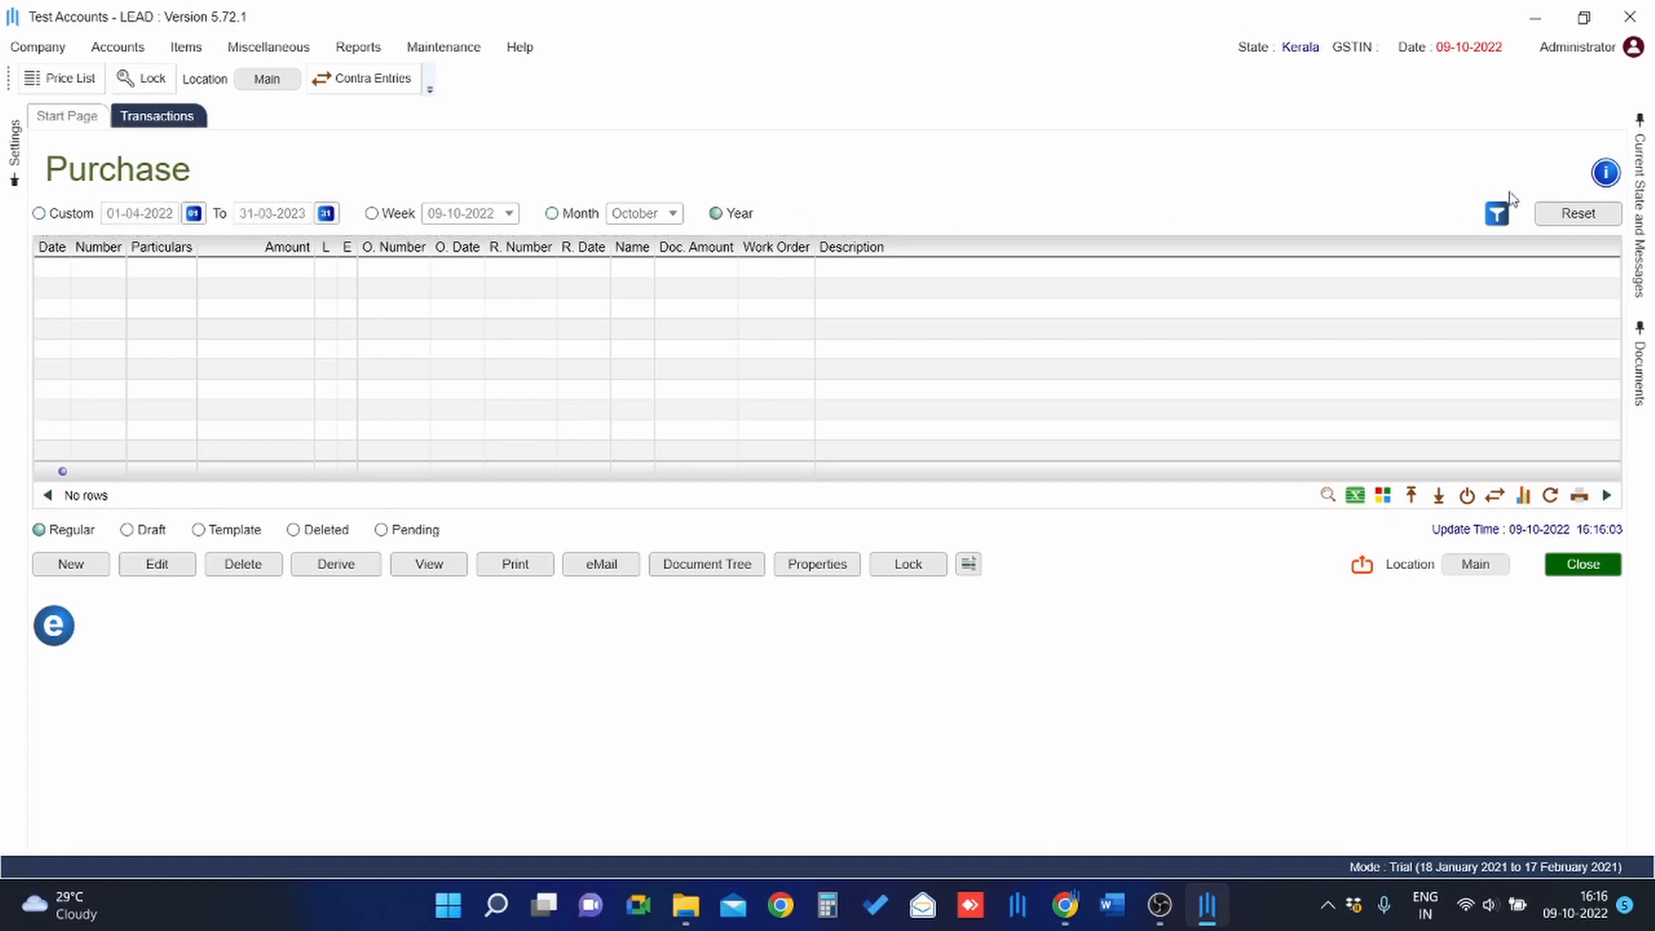
pyautogui.click(1572, 216)
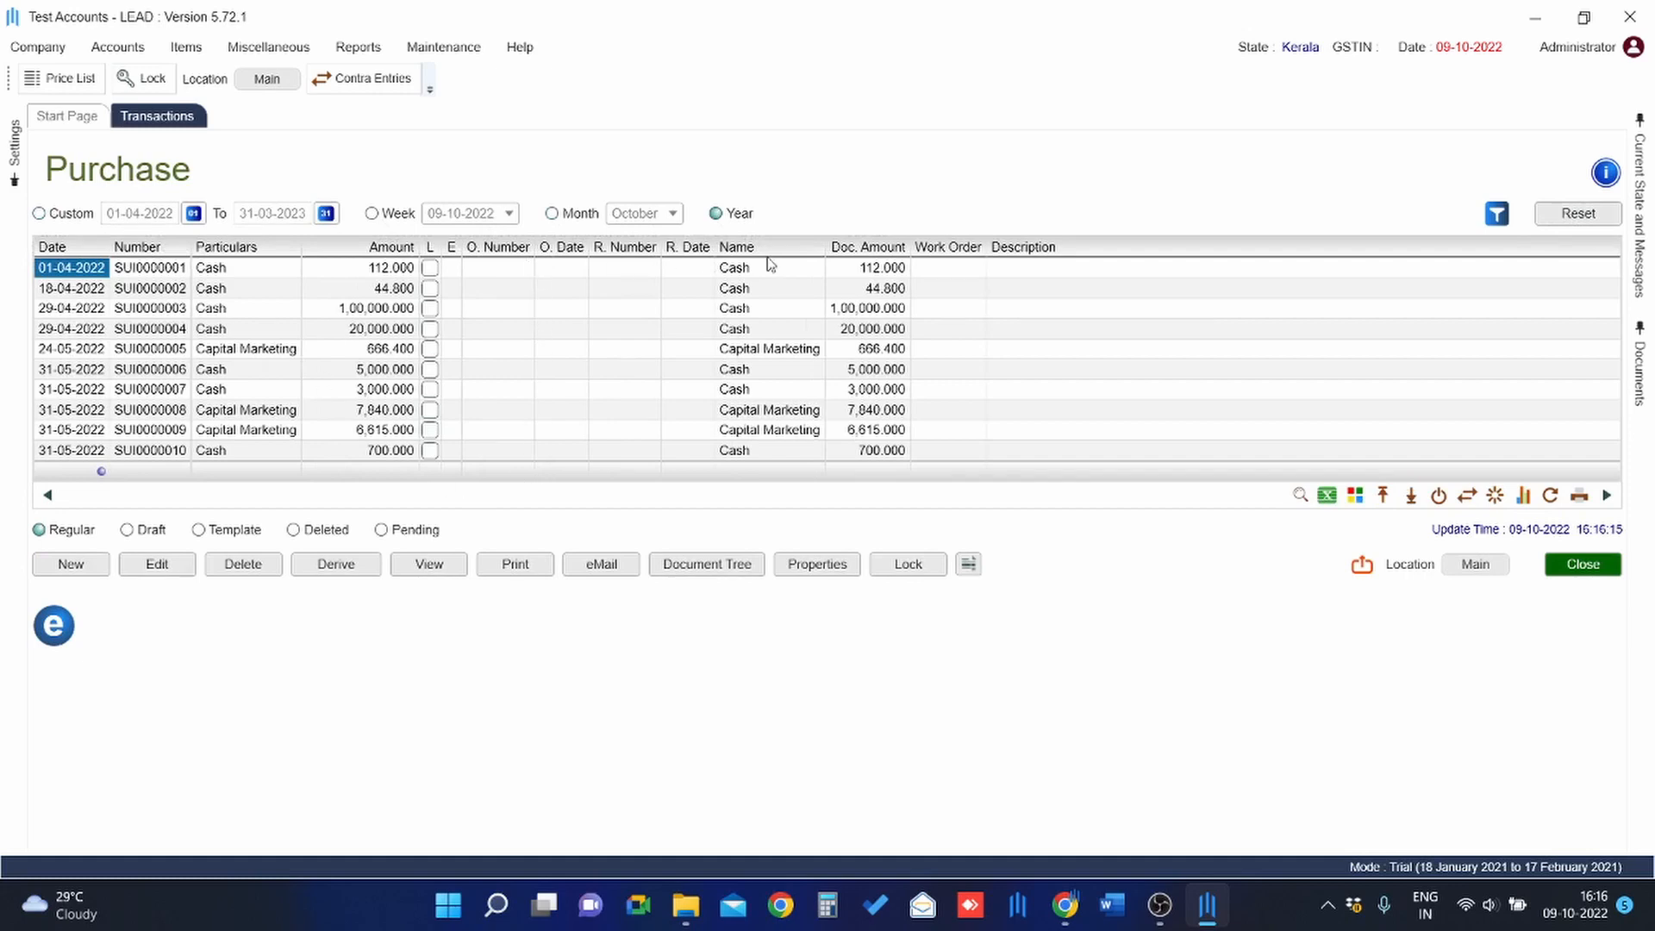
pyautogui.click(72, 565)
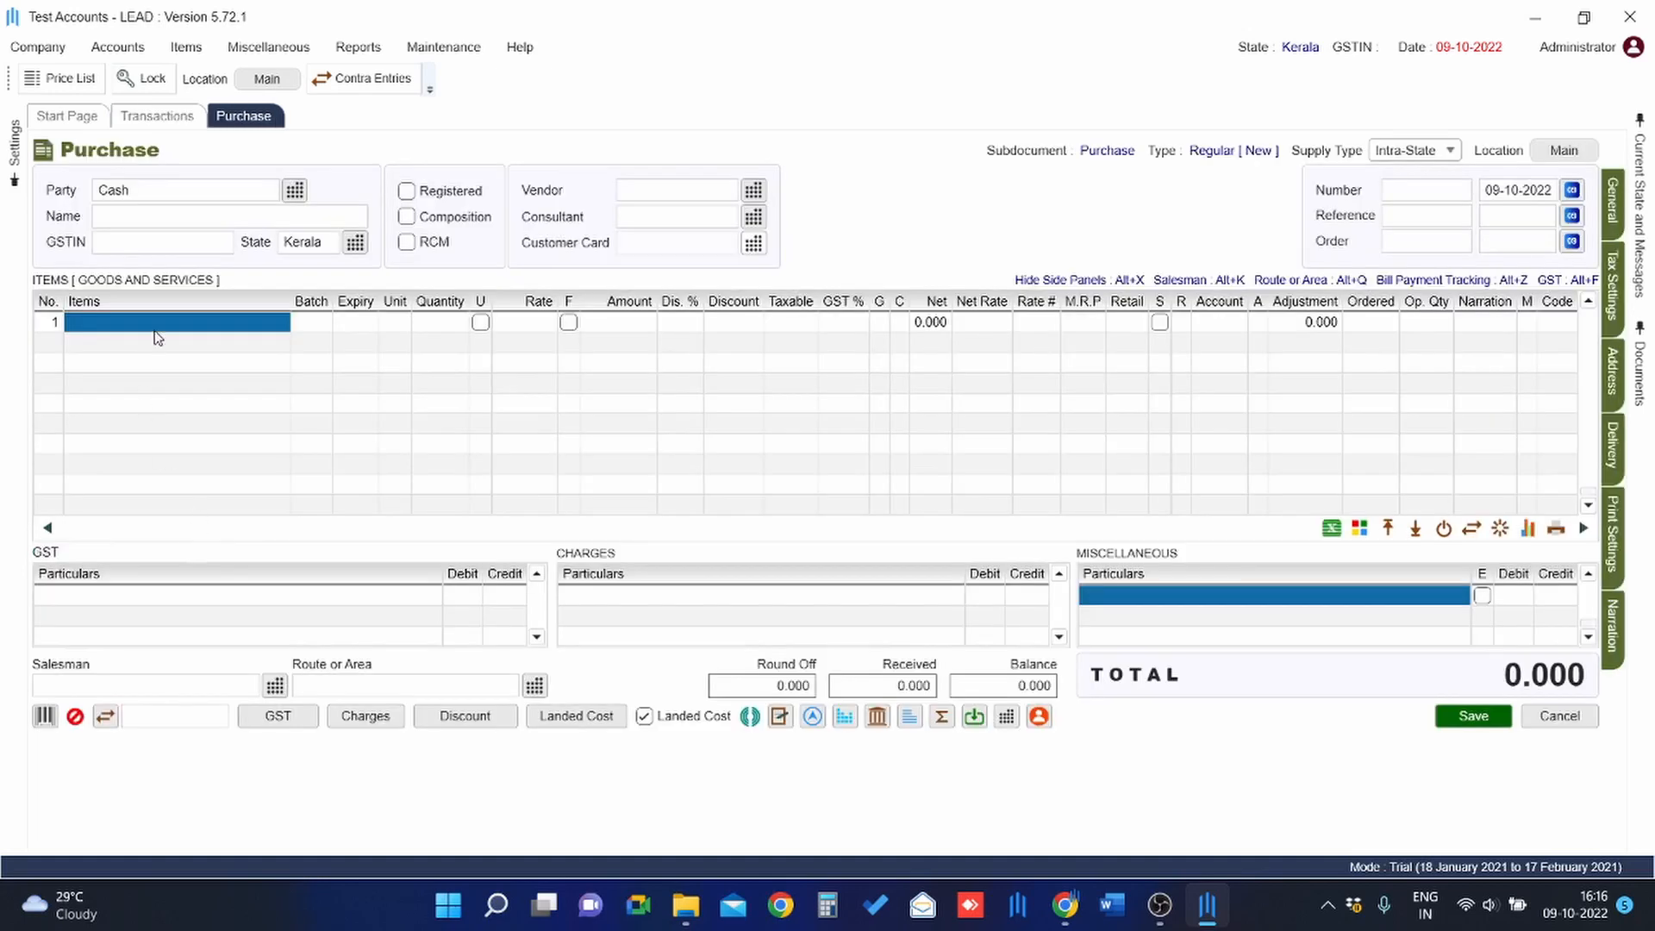
# Choose Brothers Marketing from the Select Account list as the invoice party.
pyautogui.click(143, 190)
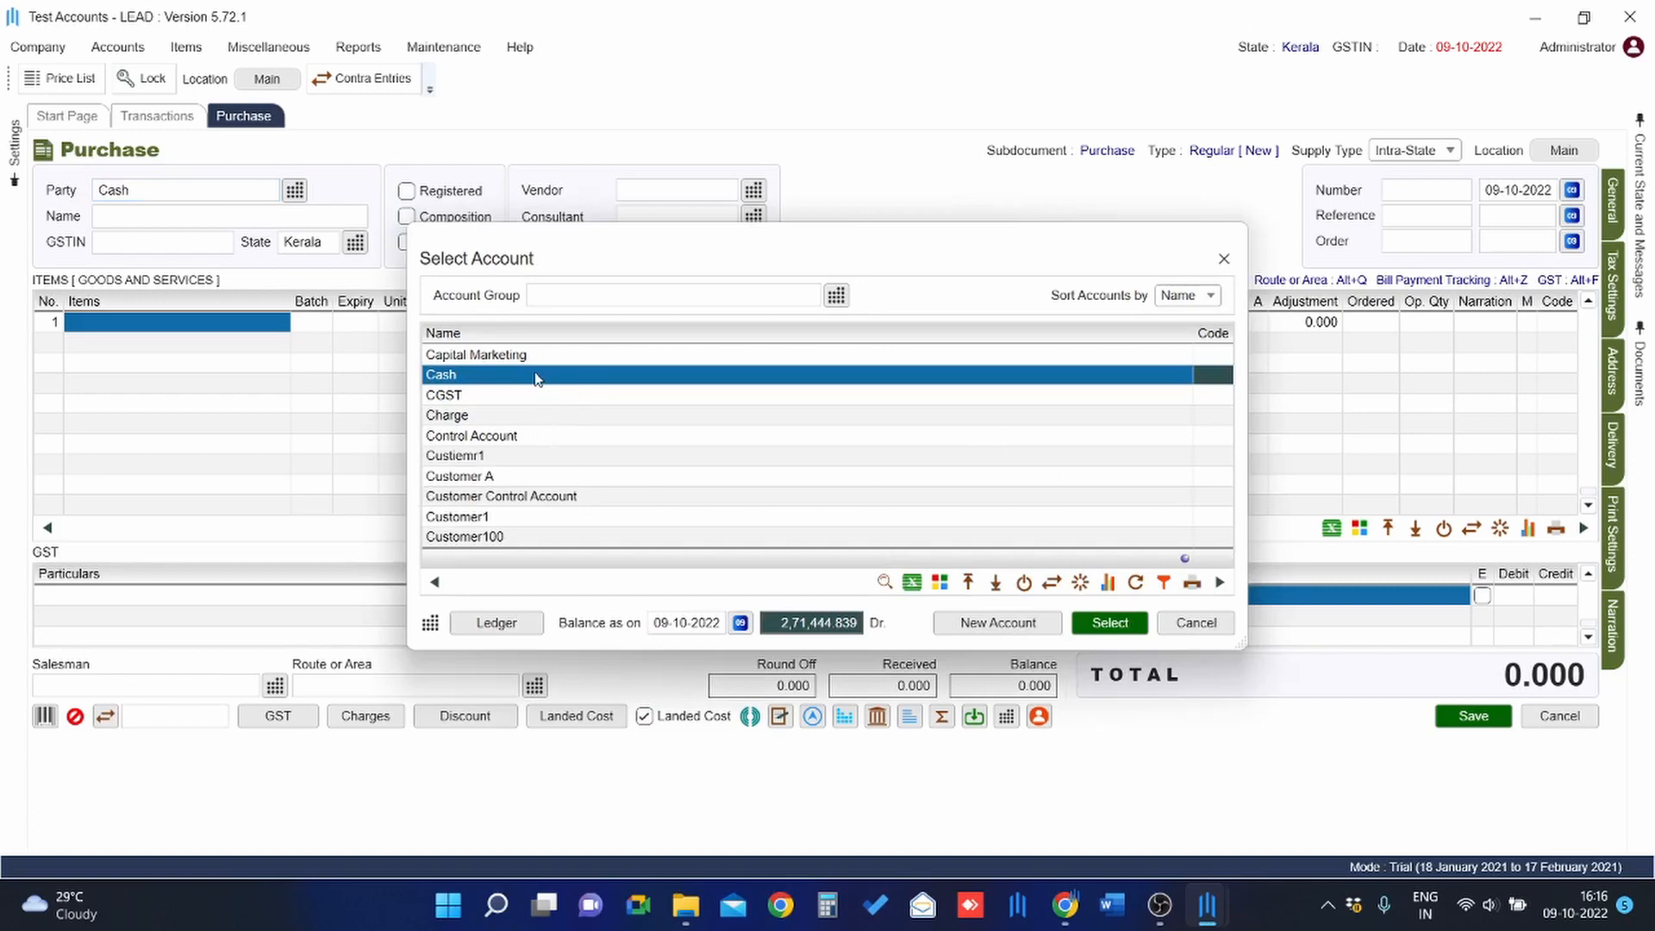
pyautogui.click(1194, 622)
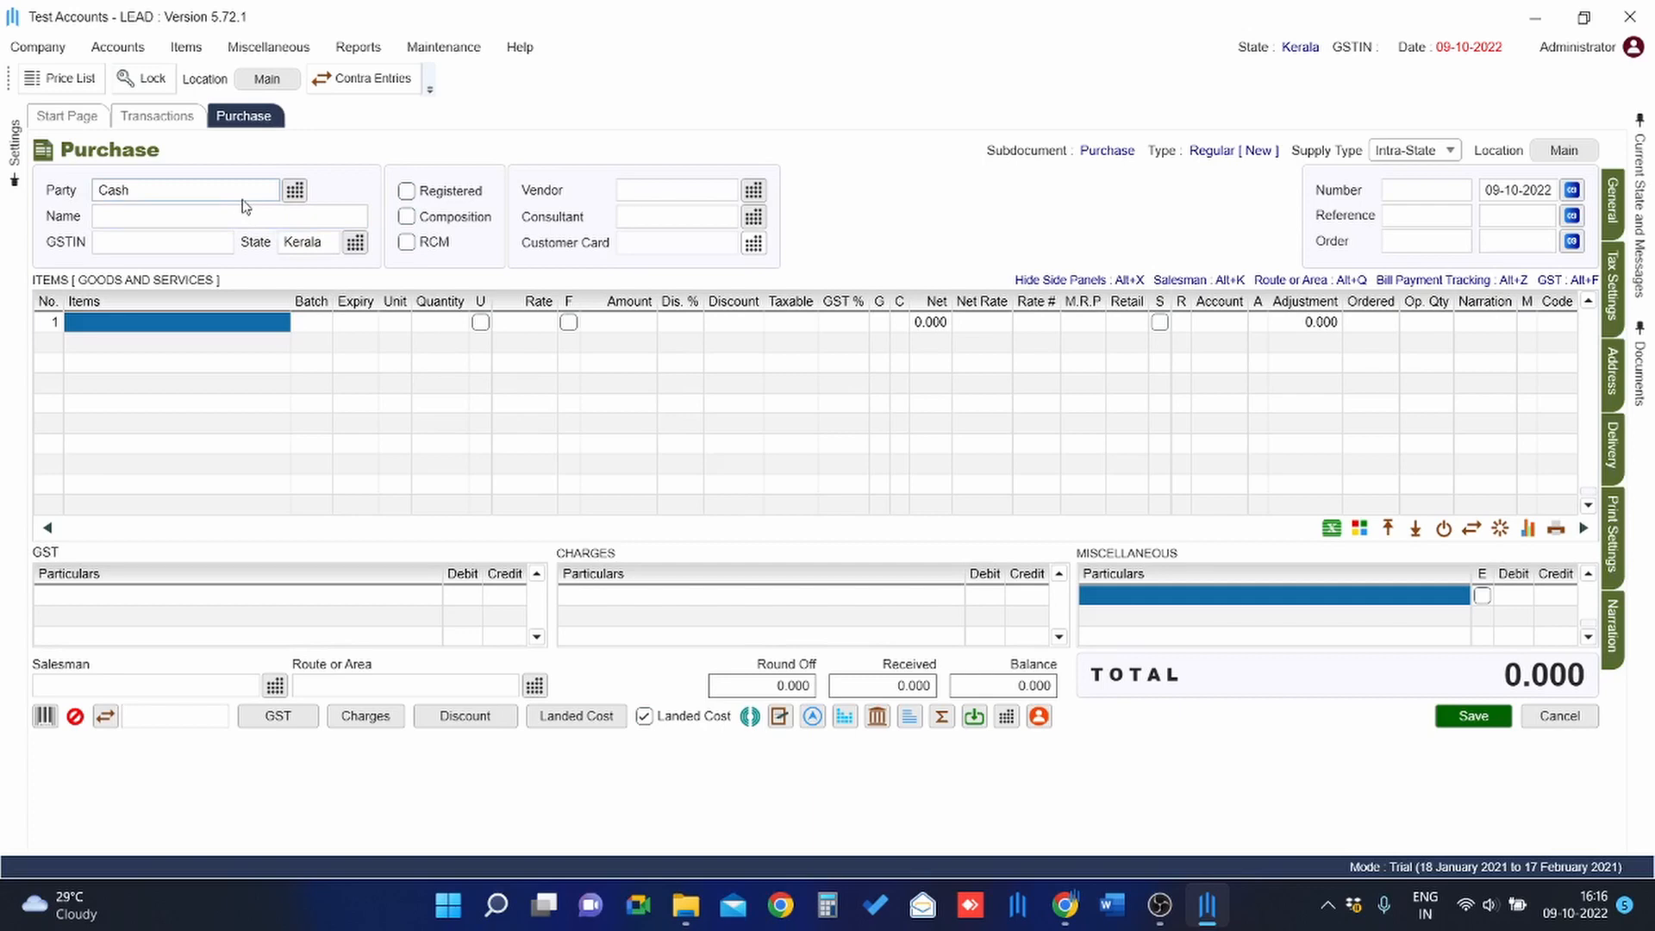
pyautogui.click(244, 200)
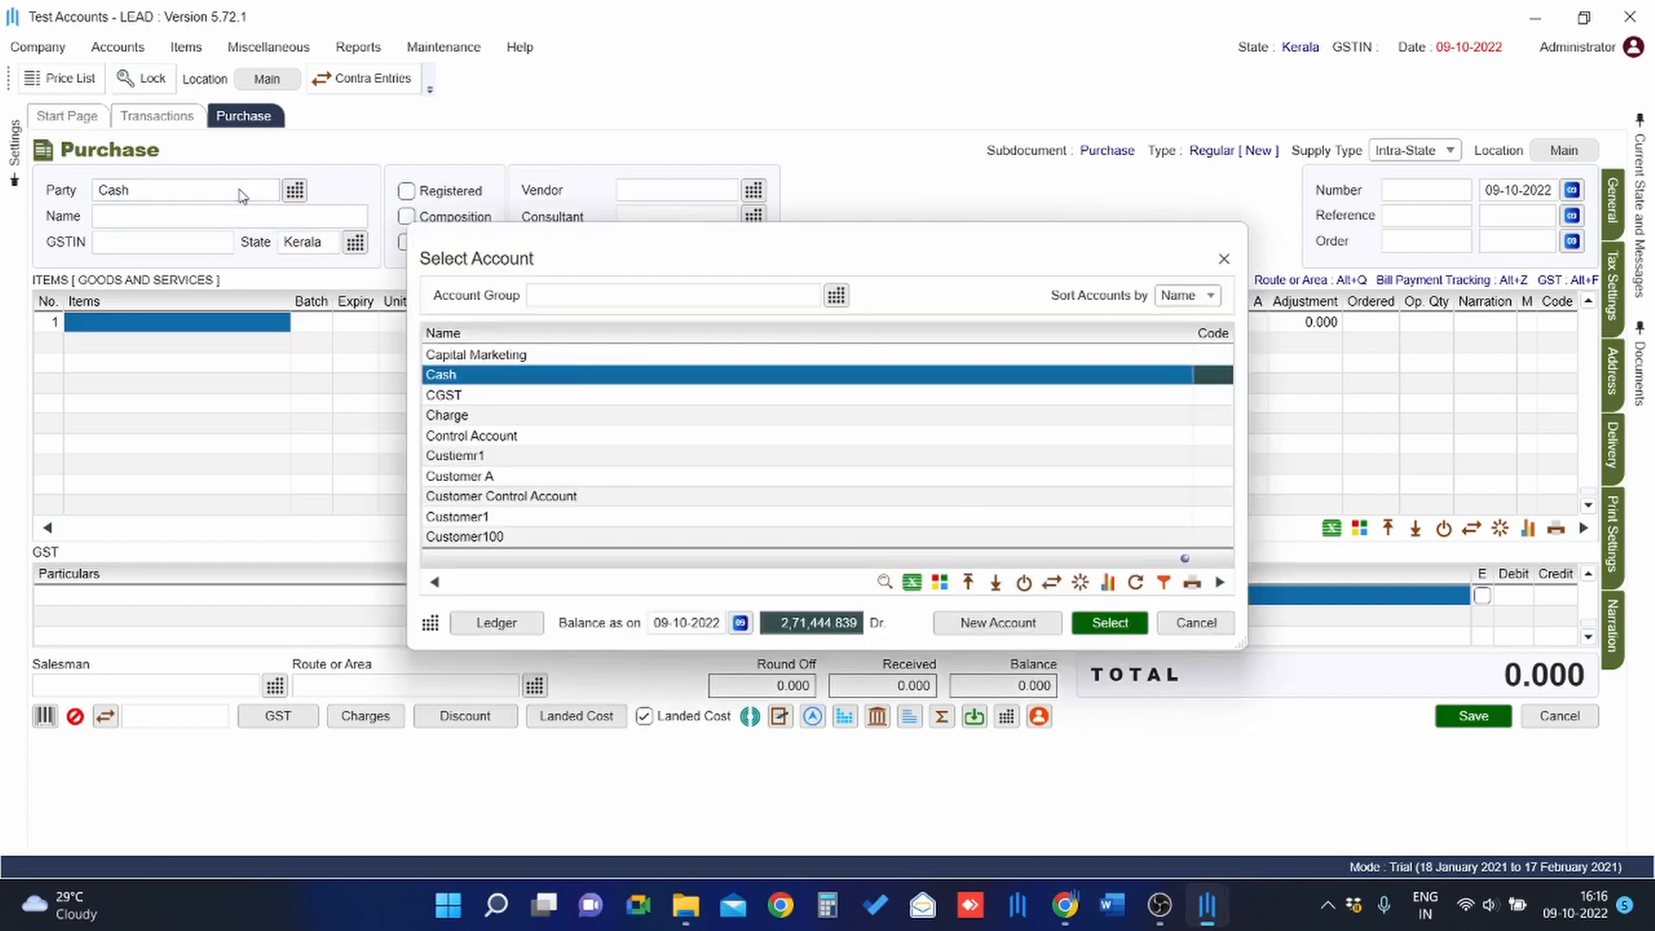
pyautogui.click(613, 435)
pyautogui.press('Up')
pyautogui.press('Up')
pyautogui.press('Home')
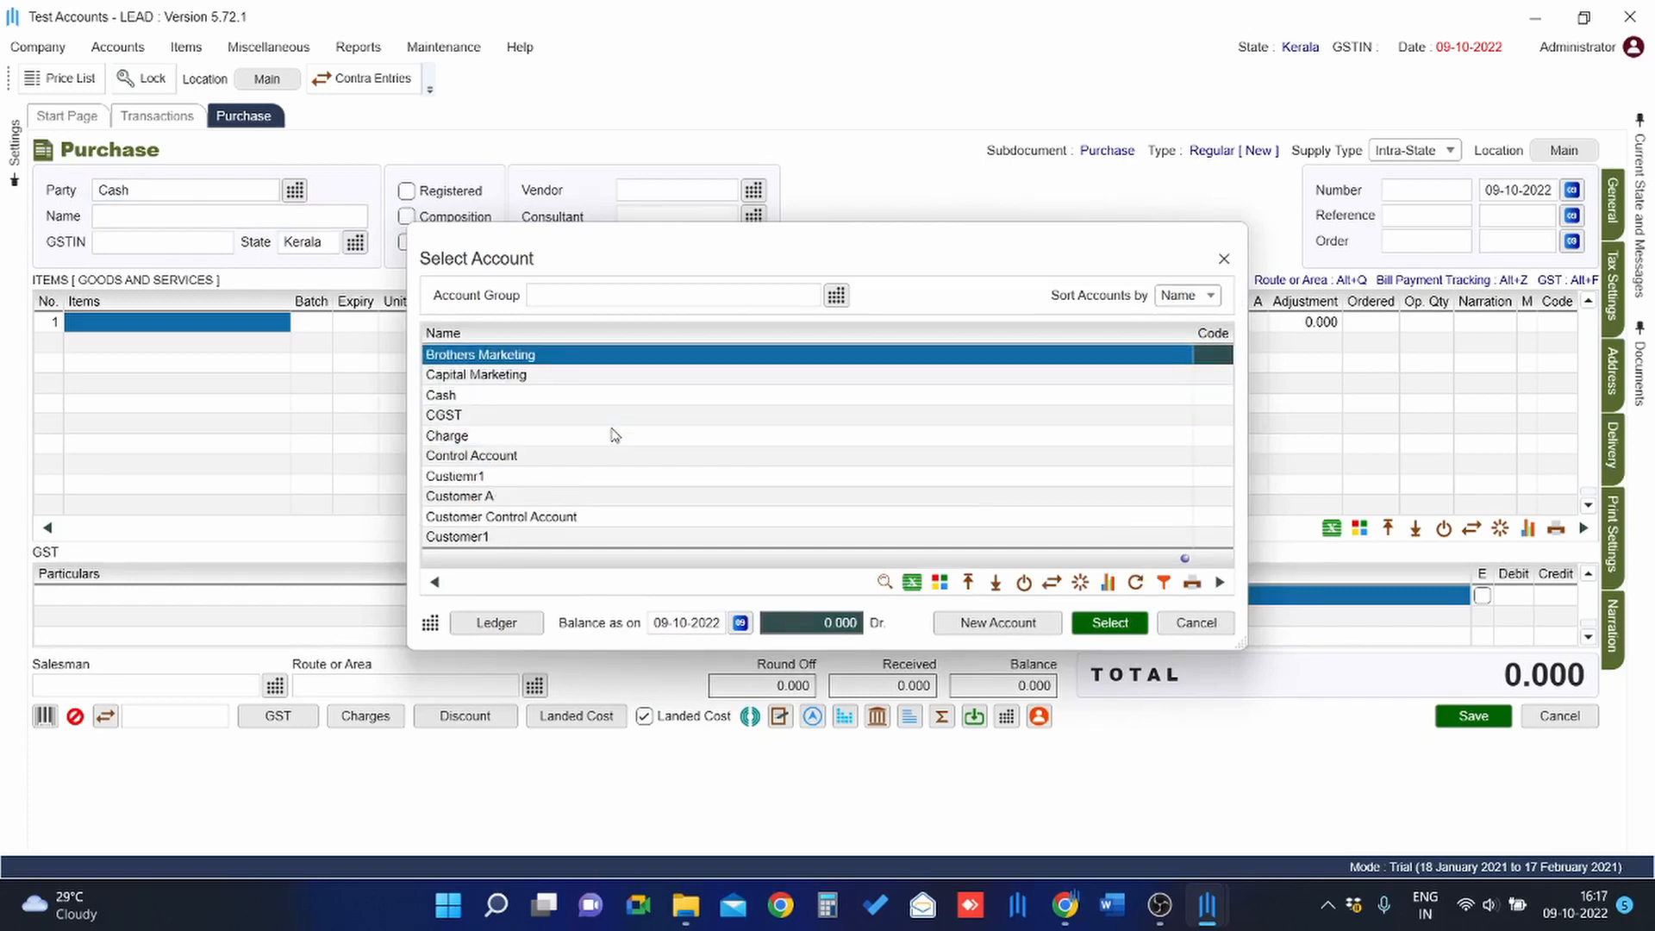
pyautogui.press('Up')
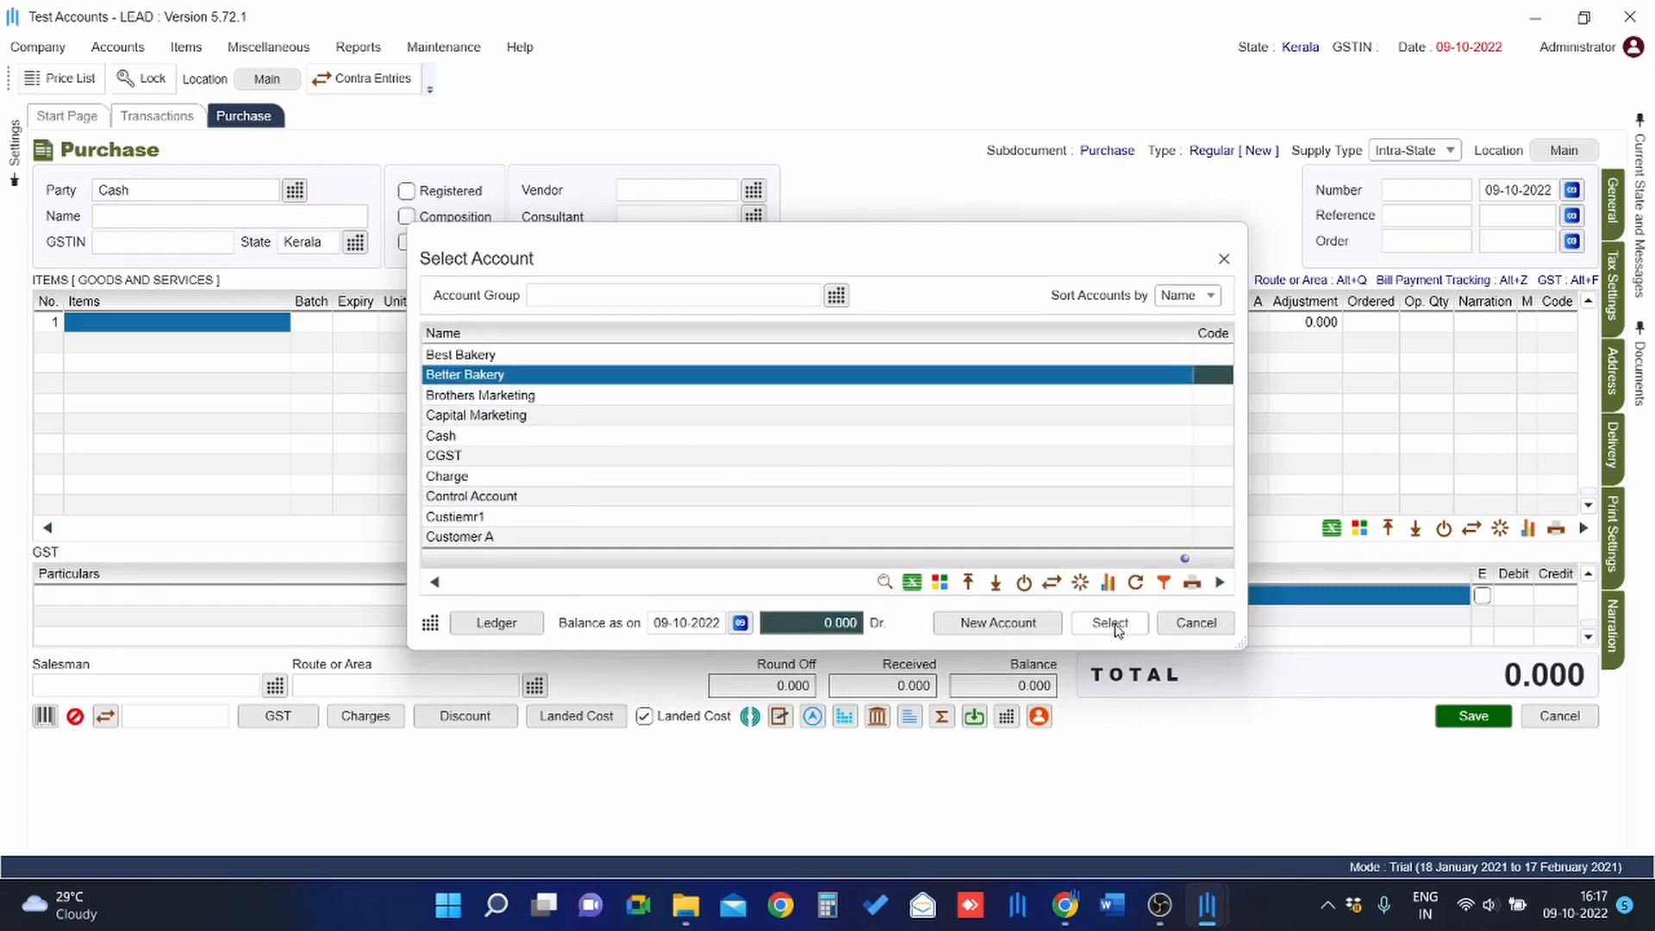
pyautogui.click(518, 397)
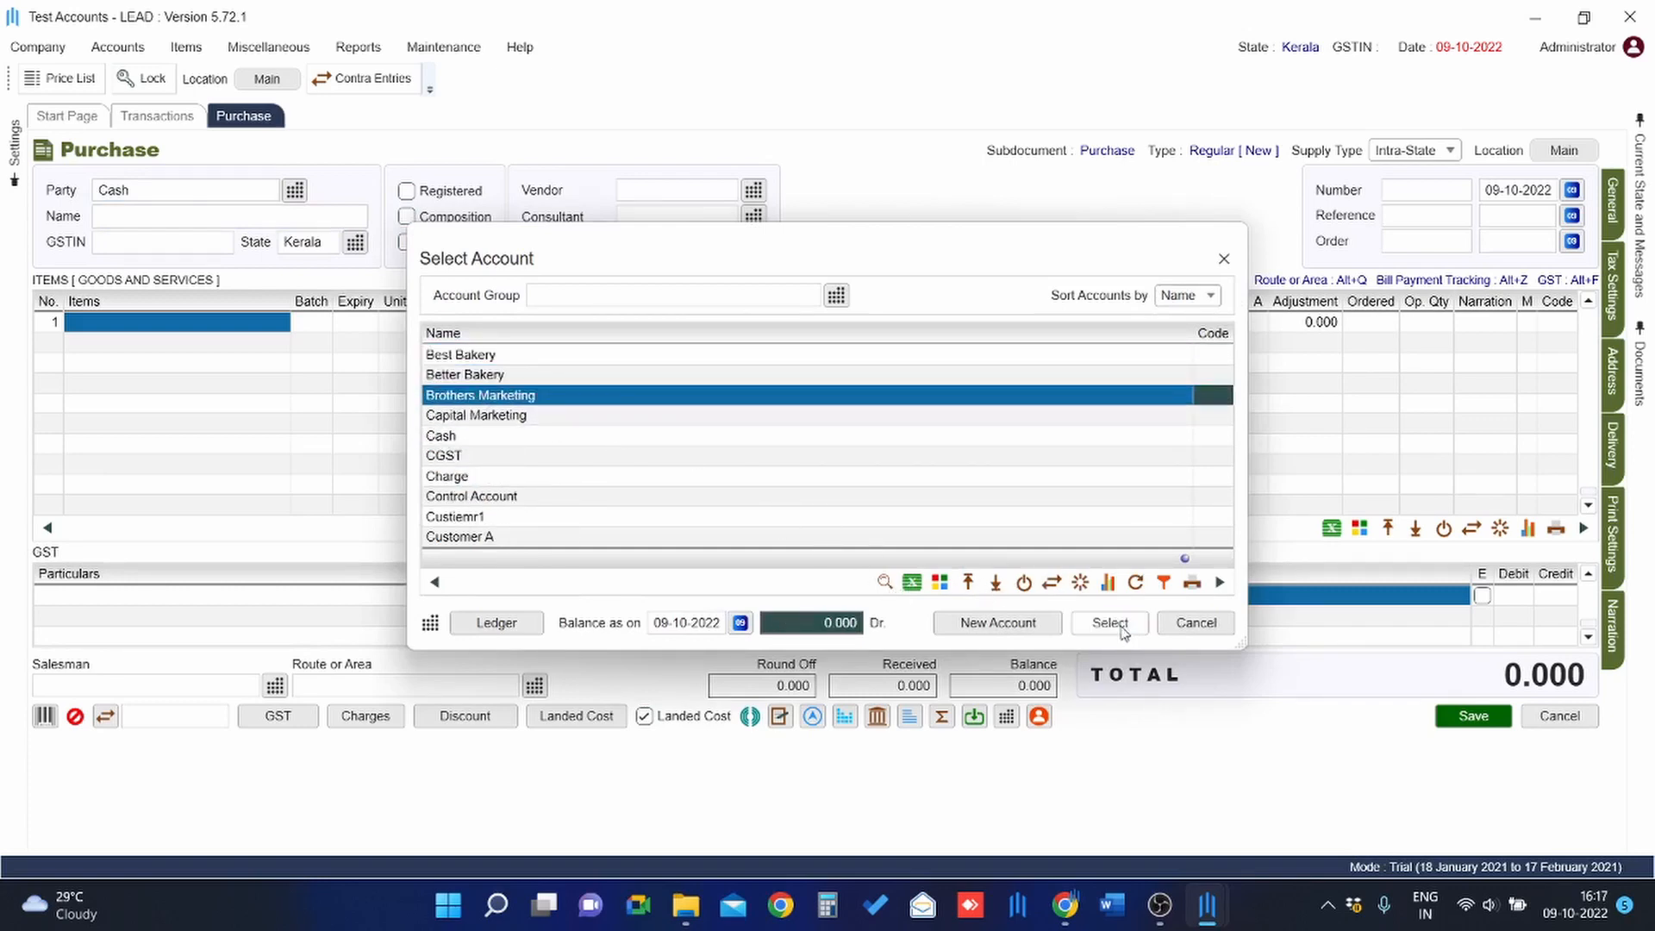
pyautogui.click(1110, 624)
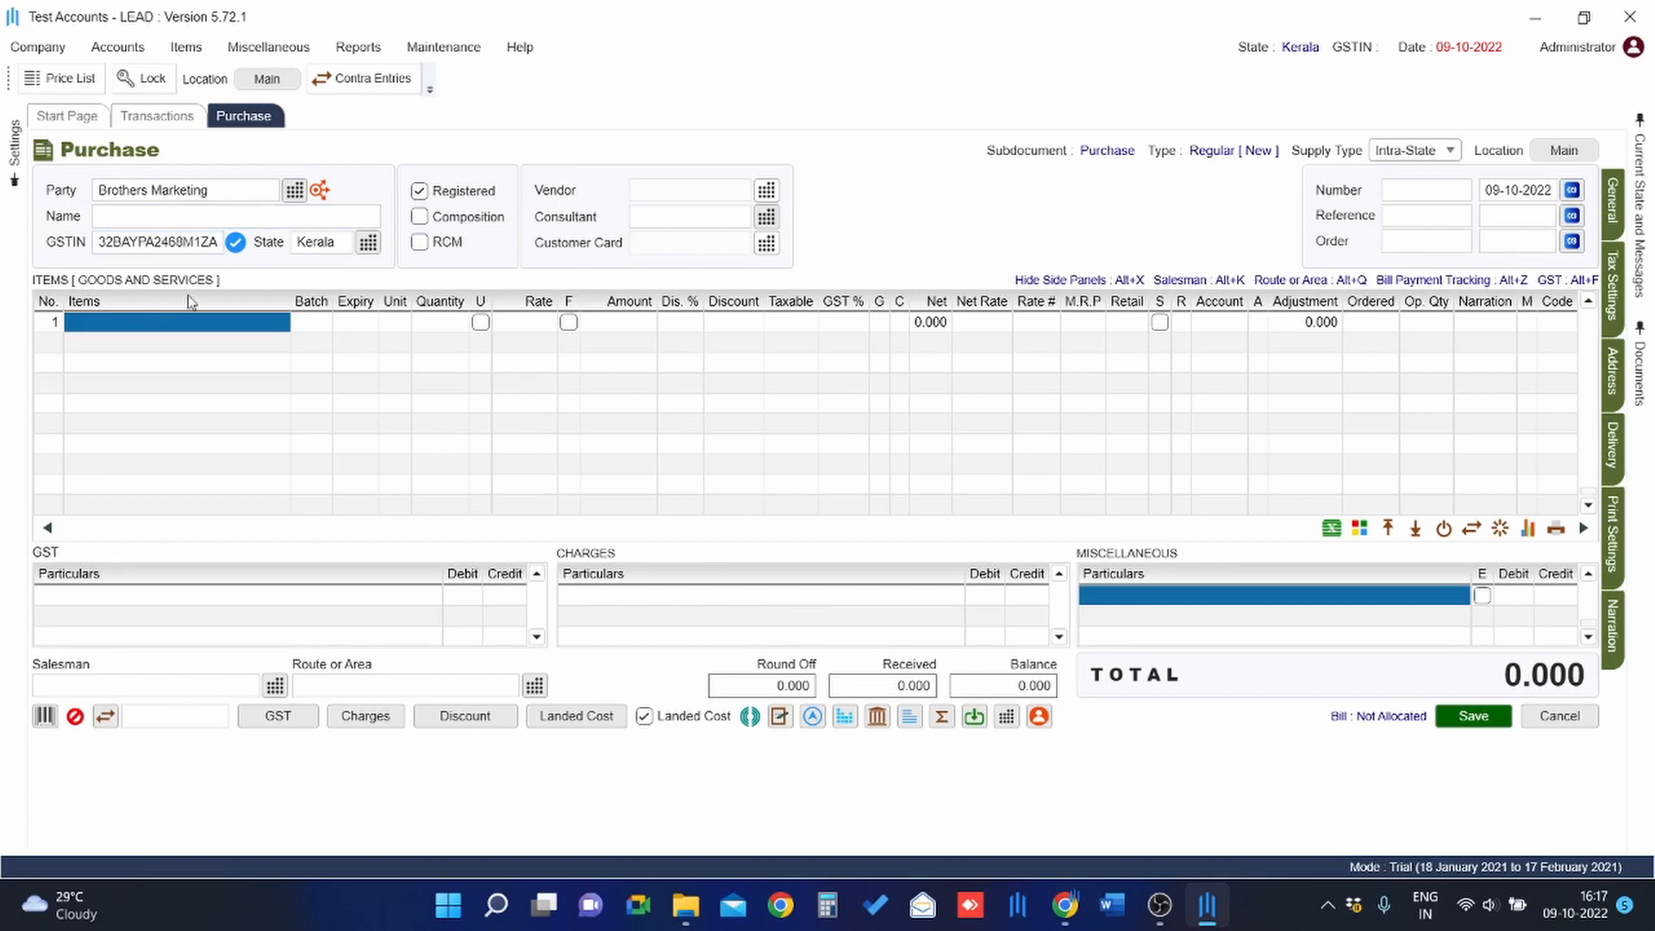
# Put Appy B.Fizz CN 250ml MRP 25 into item row 1 from the Select Goods or Service list.
pyautogui.click(141, 326)
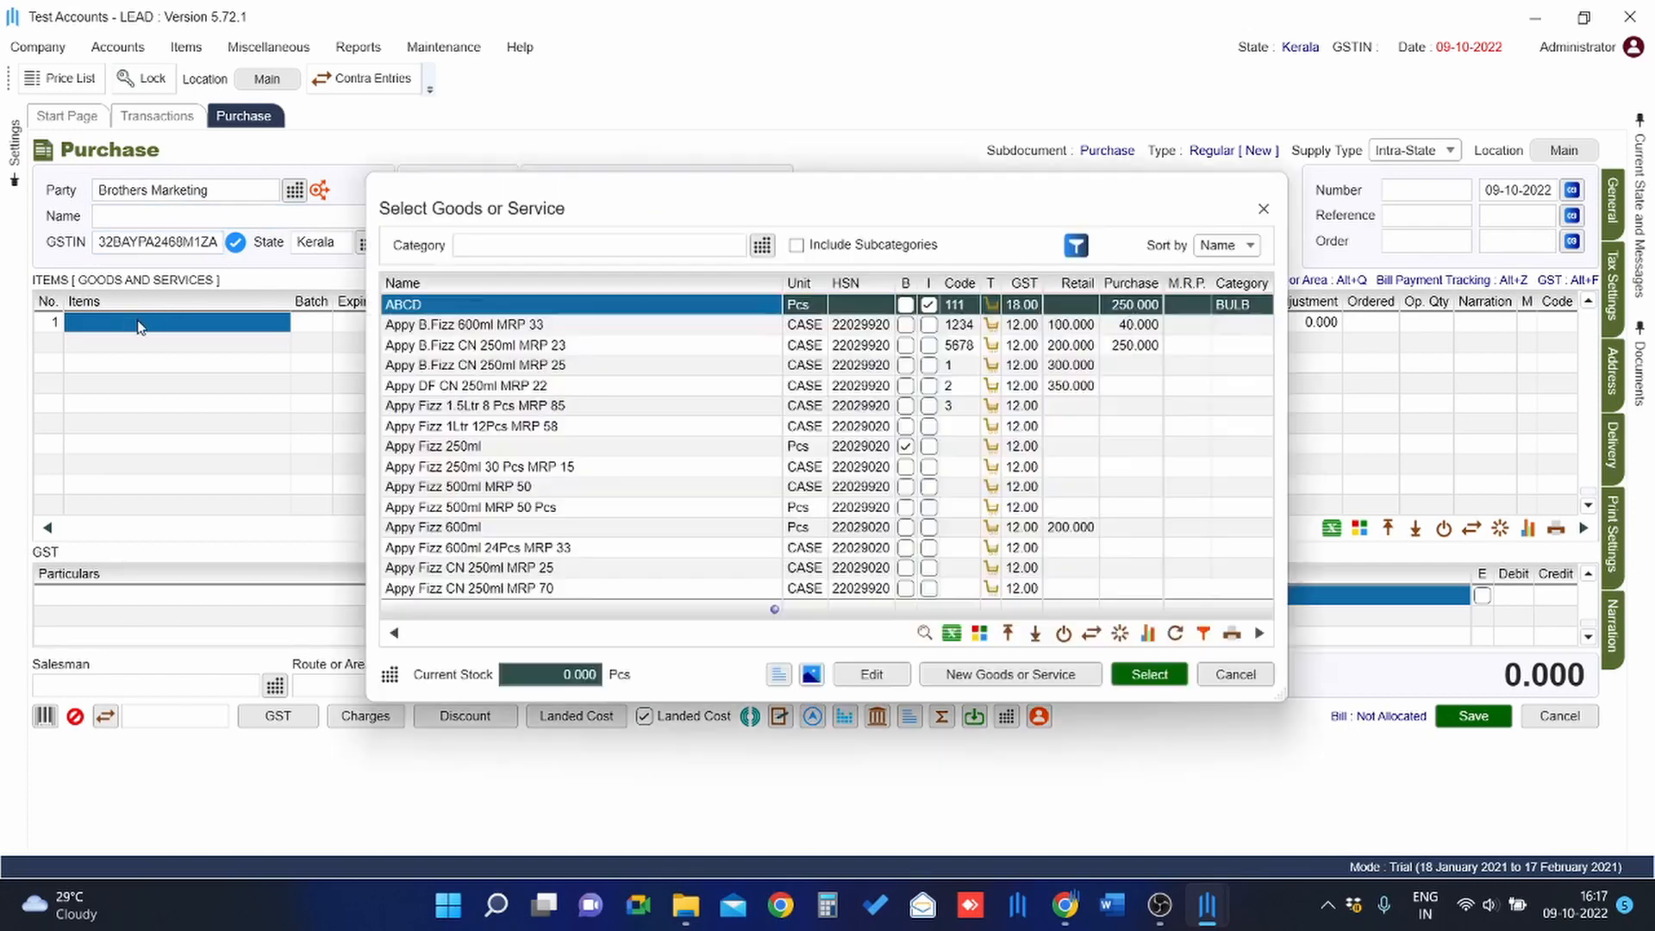
pyautogui.press('Down')
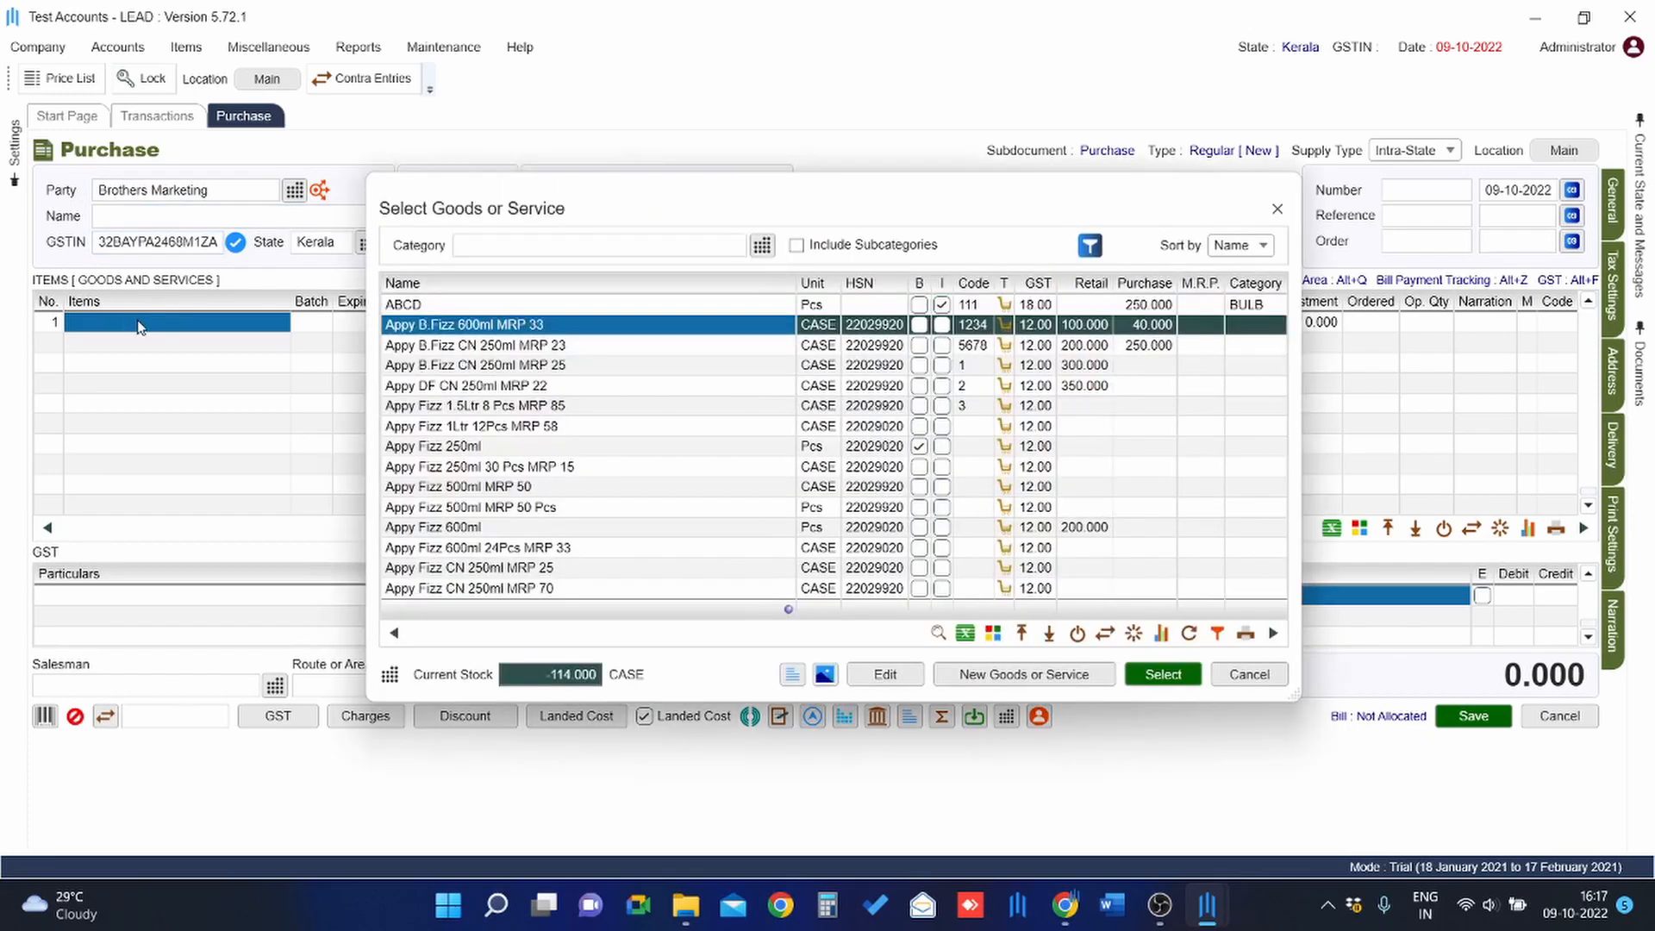
pyautogui.press('Down')
pyautogui.press('Down')
pyautogui.press('Return')
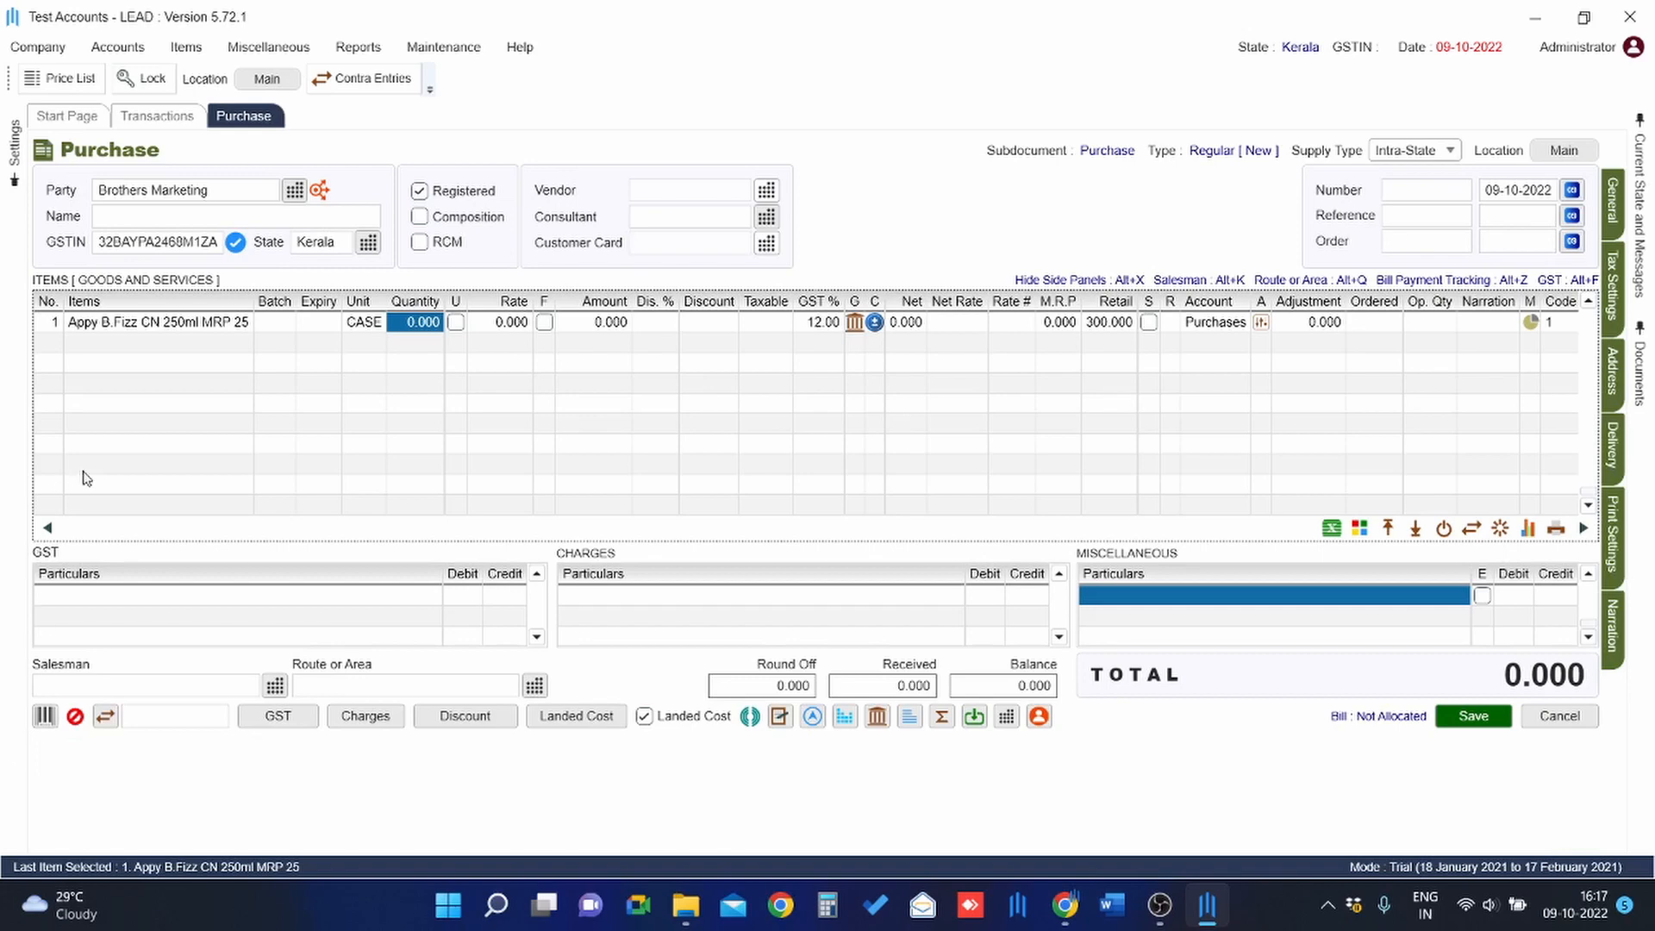
pyautogui.click(114, 328)
pyautogui.click(114, 332)
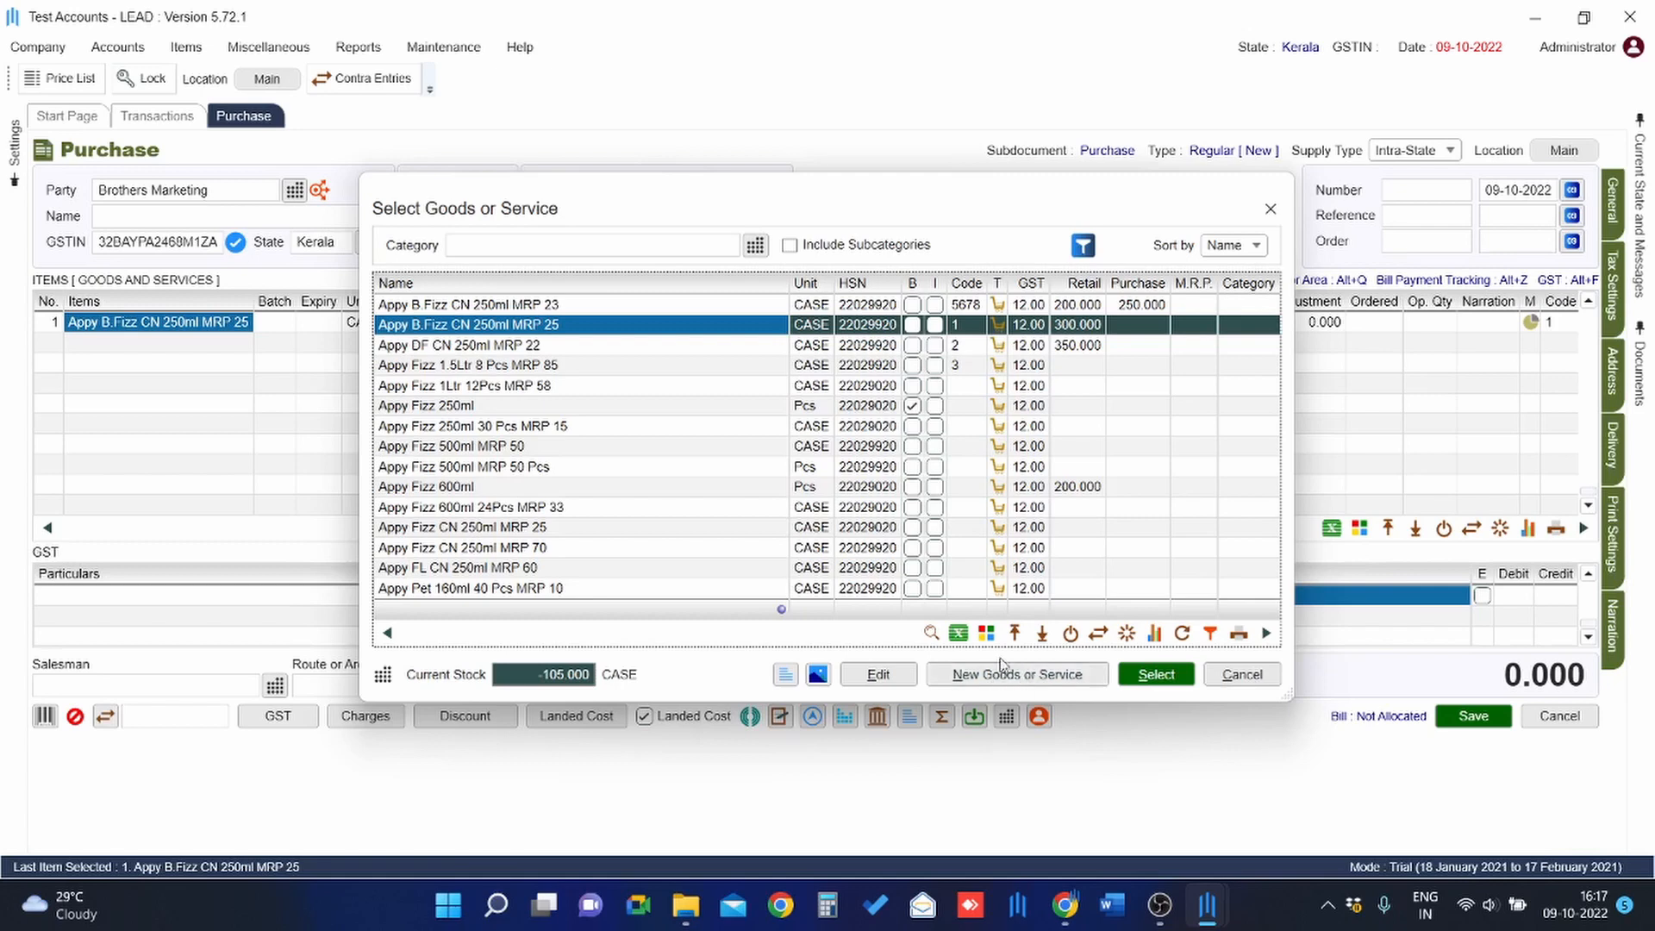
# Enter quantity 20 at a rate of 200 on the Appy B.Fizz line.
pyautogui.press('Return')
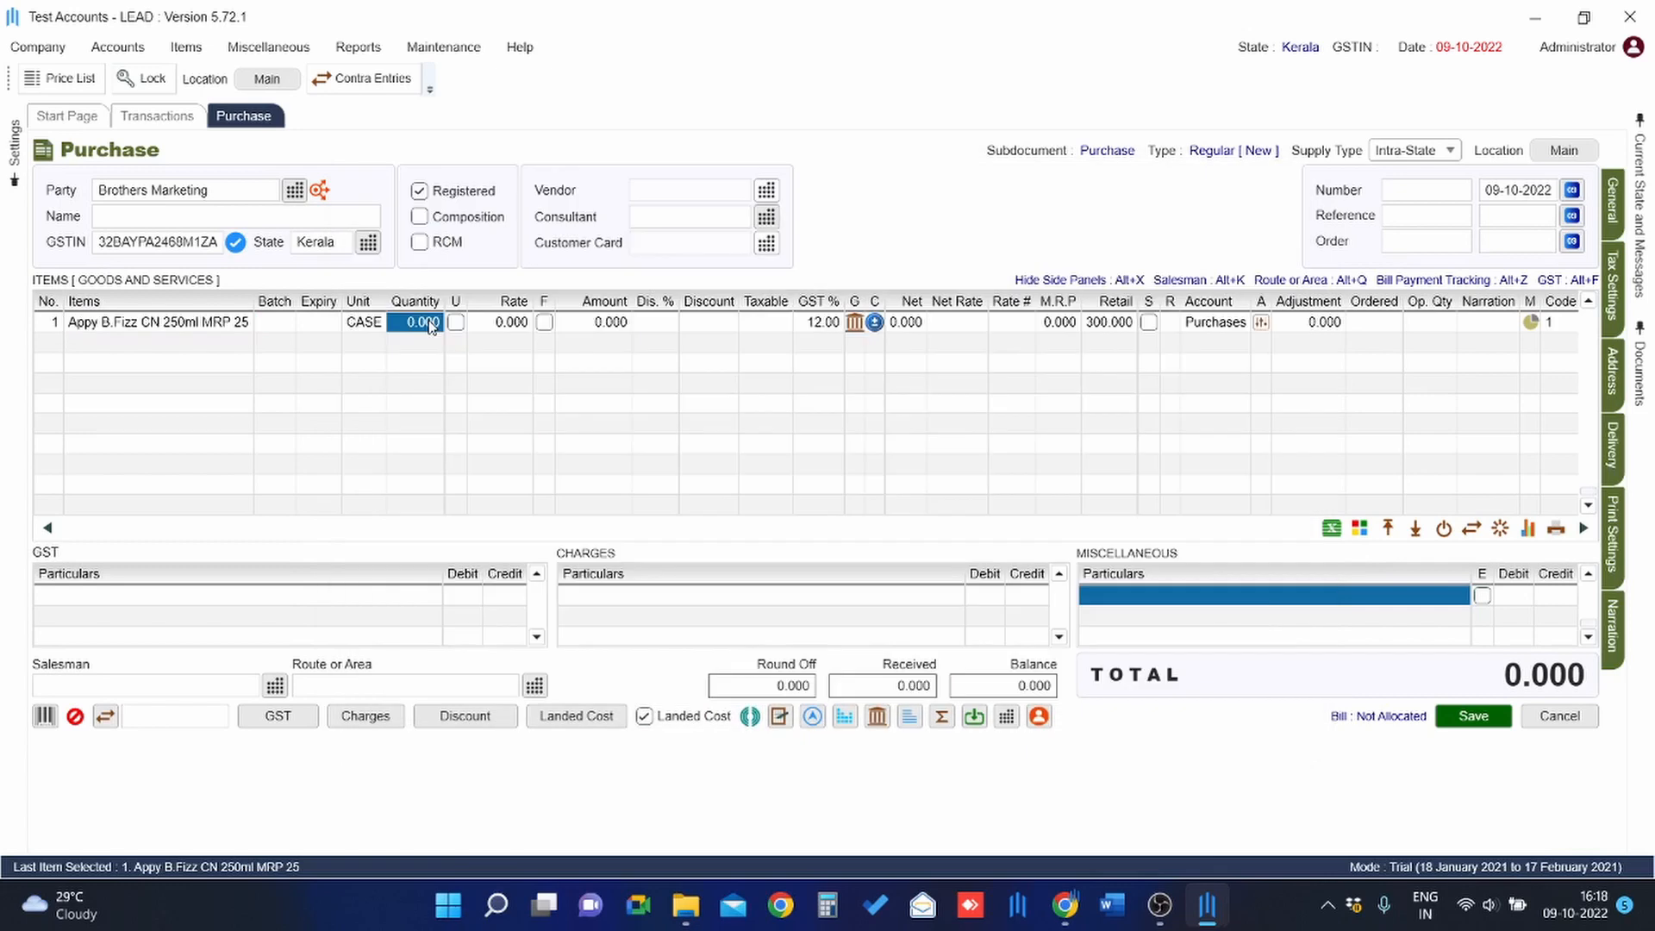
pyautogui.write('20')
pyautogui.press('Return')
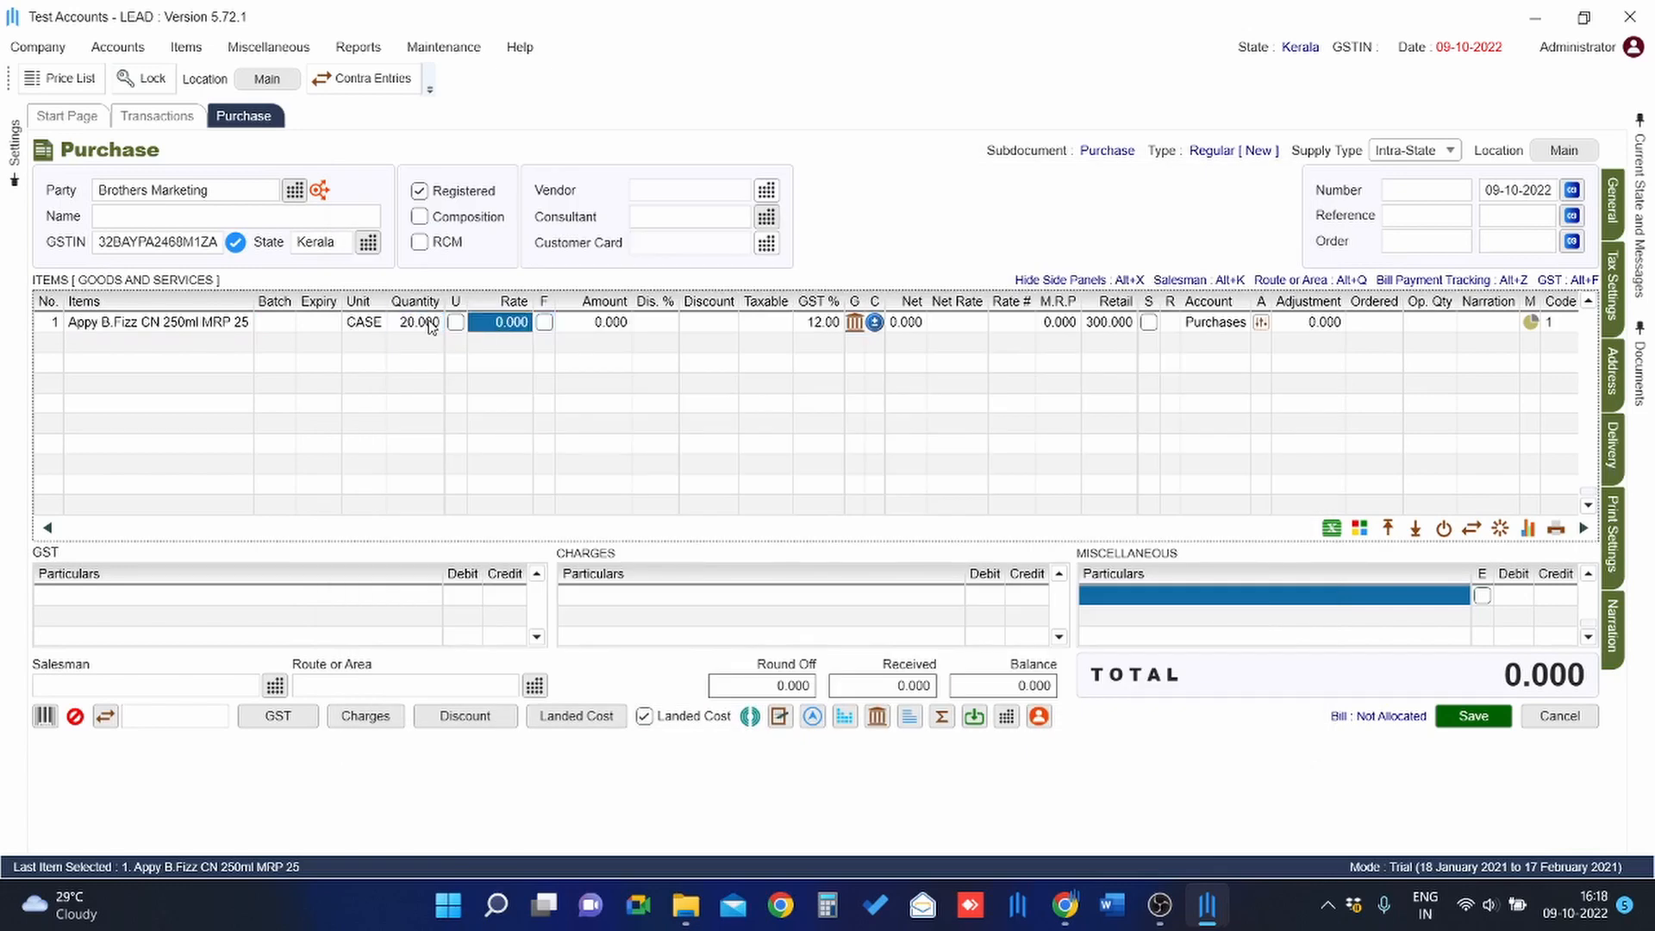
pyautogui.write('200')
pyautogui.press('Return')
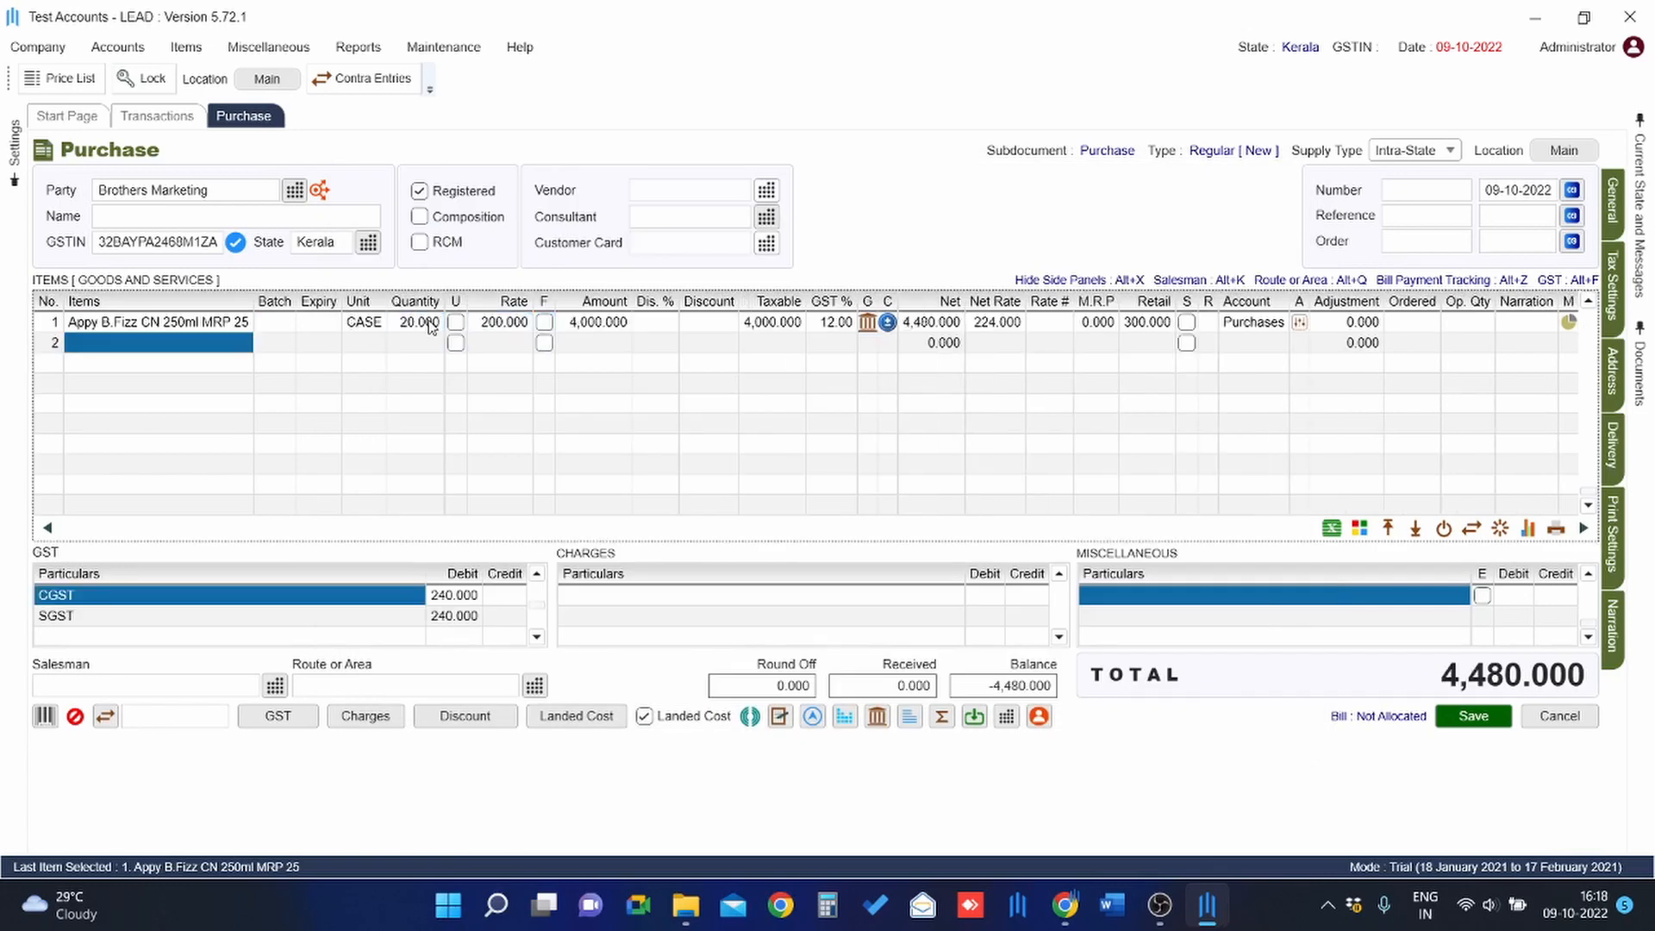
# Set row 1's discount to 2% with a discount amount of 20, then check the bill discount settings.
pyautogui.press('Right')
pyautogui.press('Right')
pyautogui.press('Right')
pyautogui.press('Right')
pyautogui.press('Right')
pyautogui.press('Up')
pyautogui.press('Right')
pyautogui.press('Right')
pyautogui.press('Right')
pyautogui.press('Right')
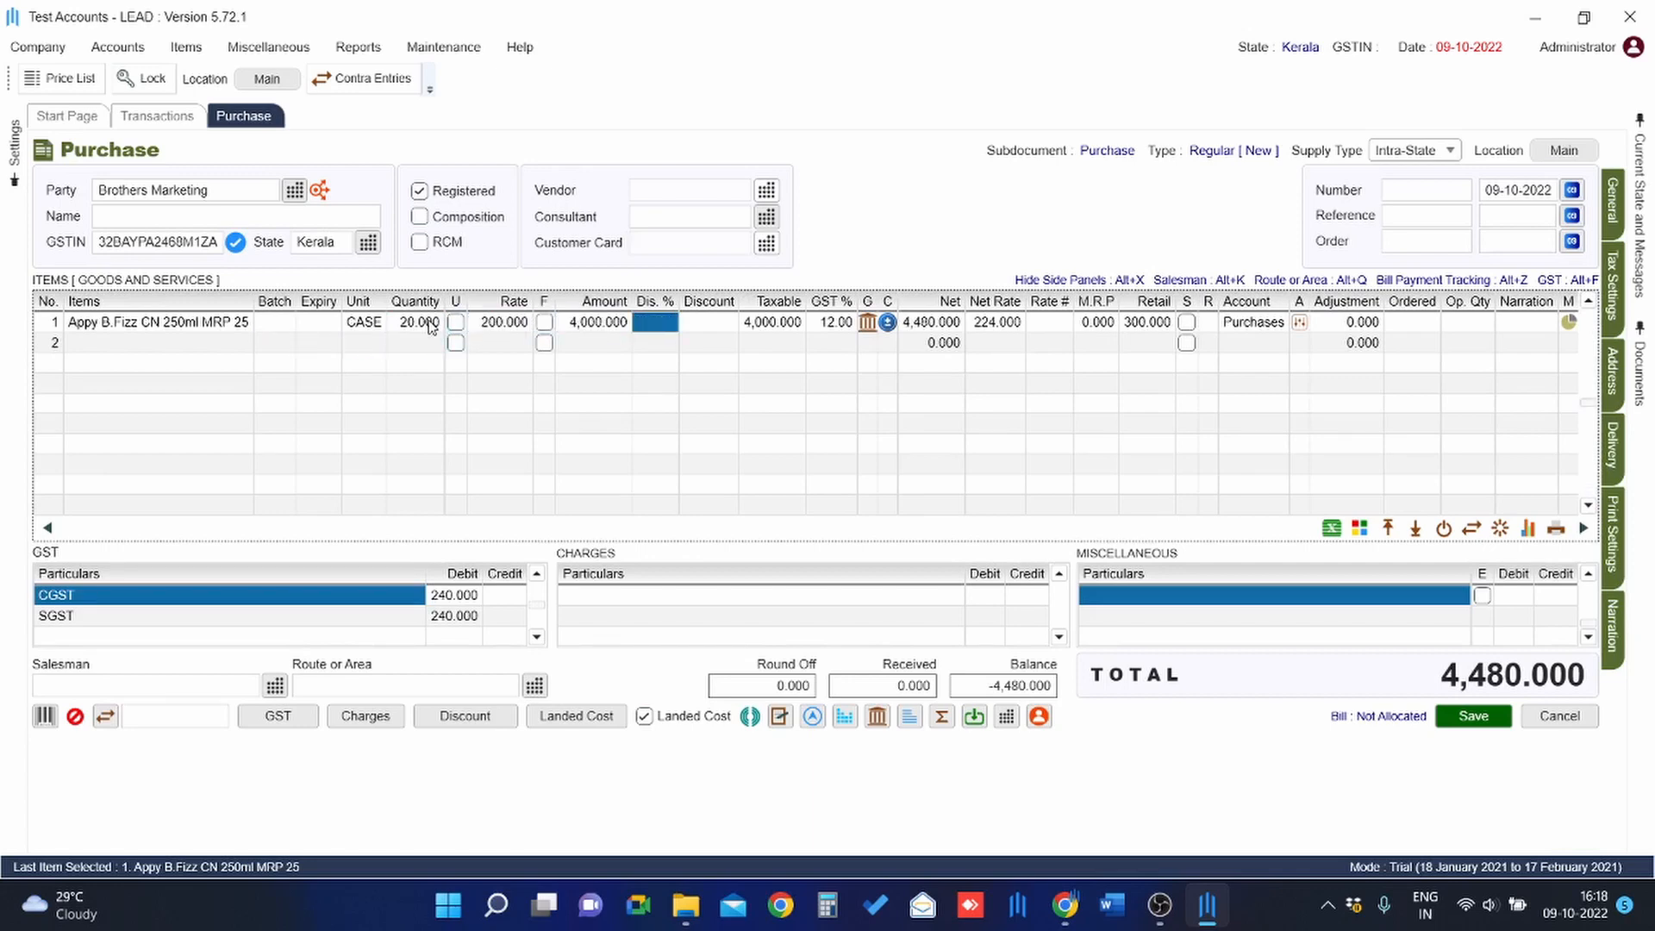
pyautogui.write('2')
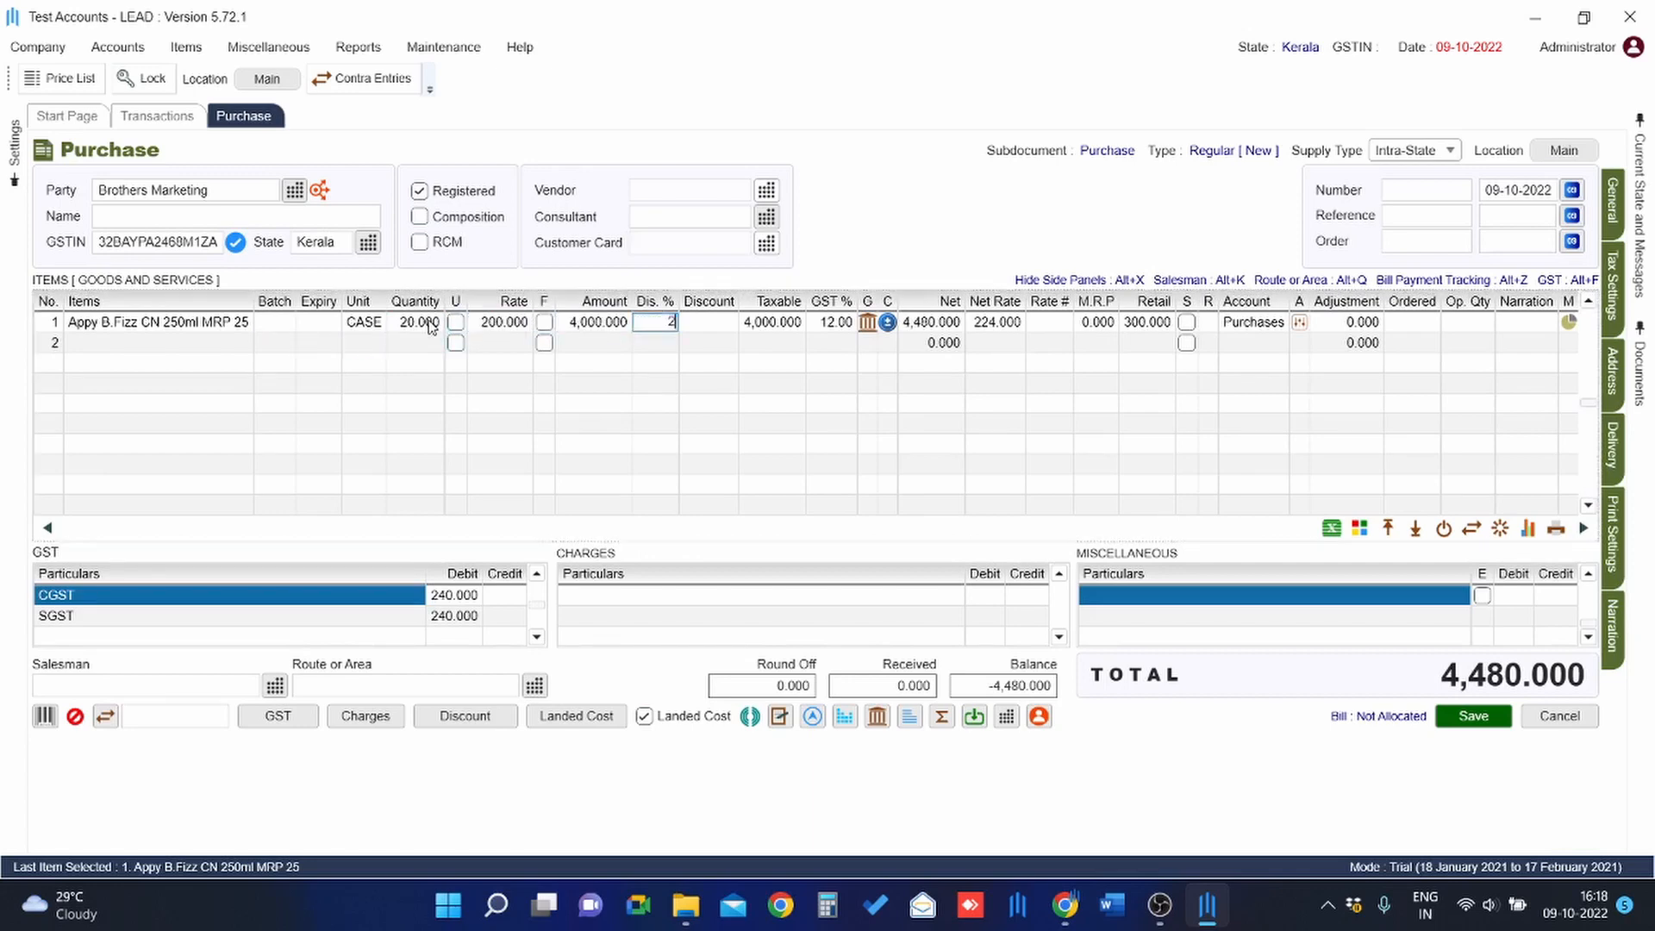
pyautogui.press('Return')
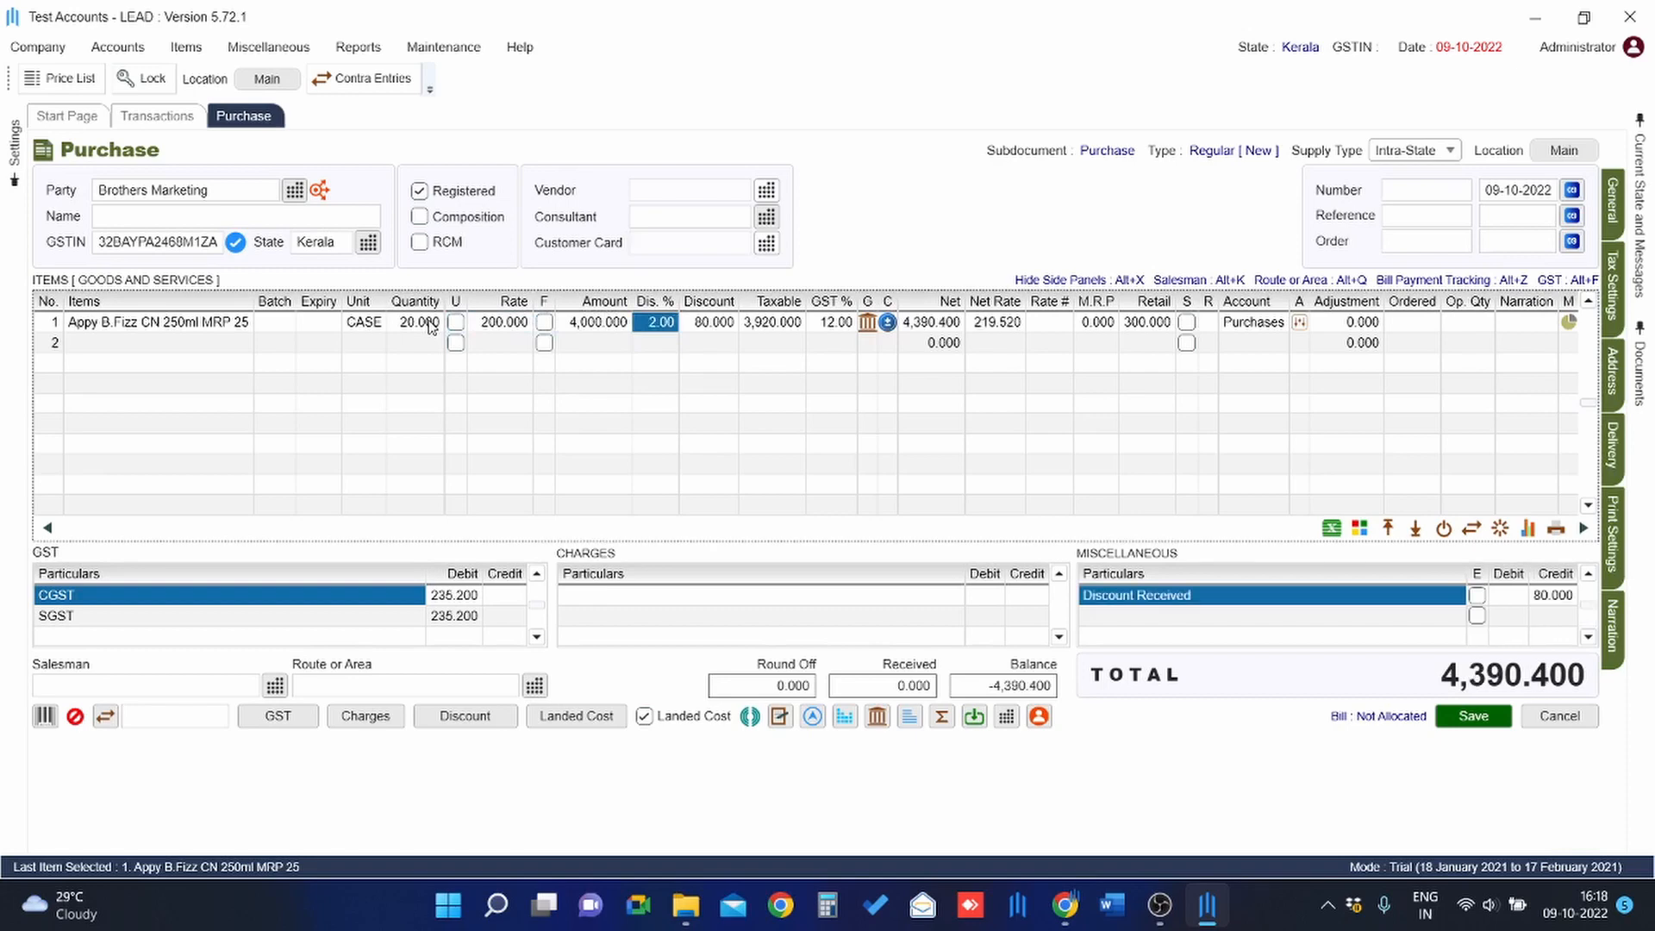
pyautogui.press('Right')
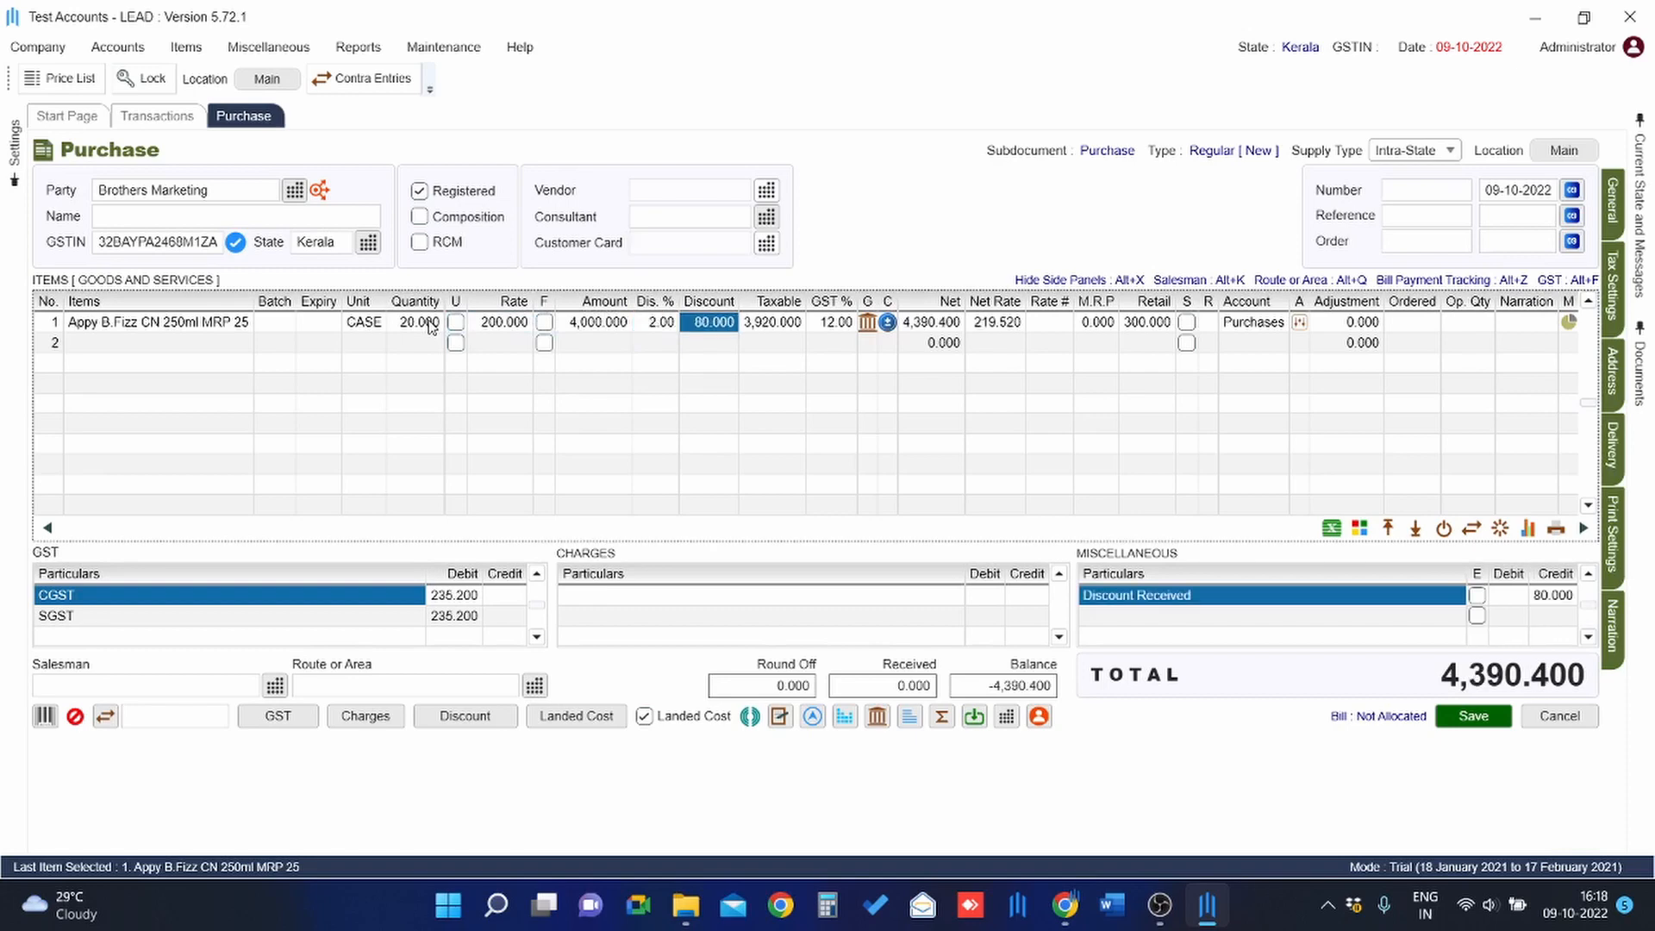
pyautogui.write('20')
pyautogui.press('Return')
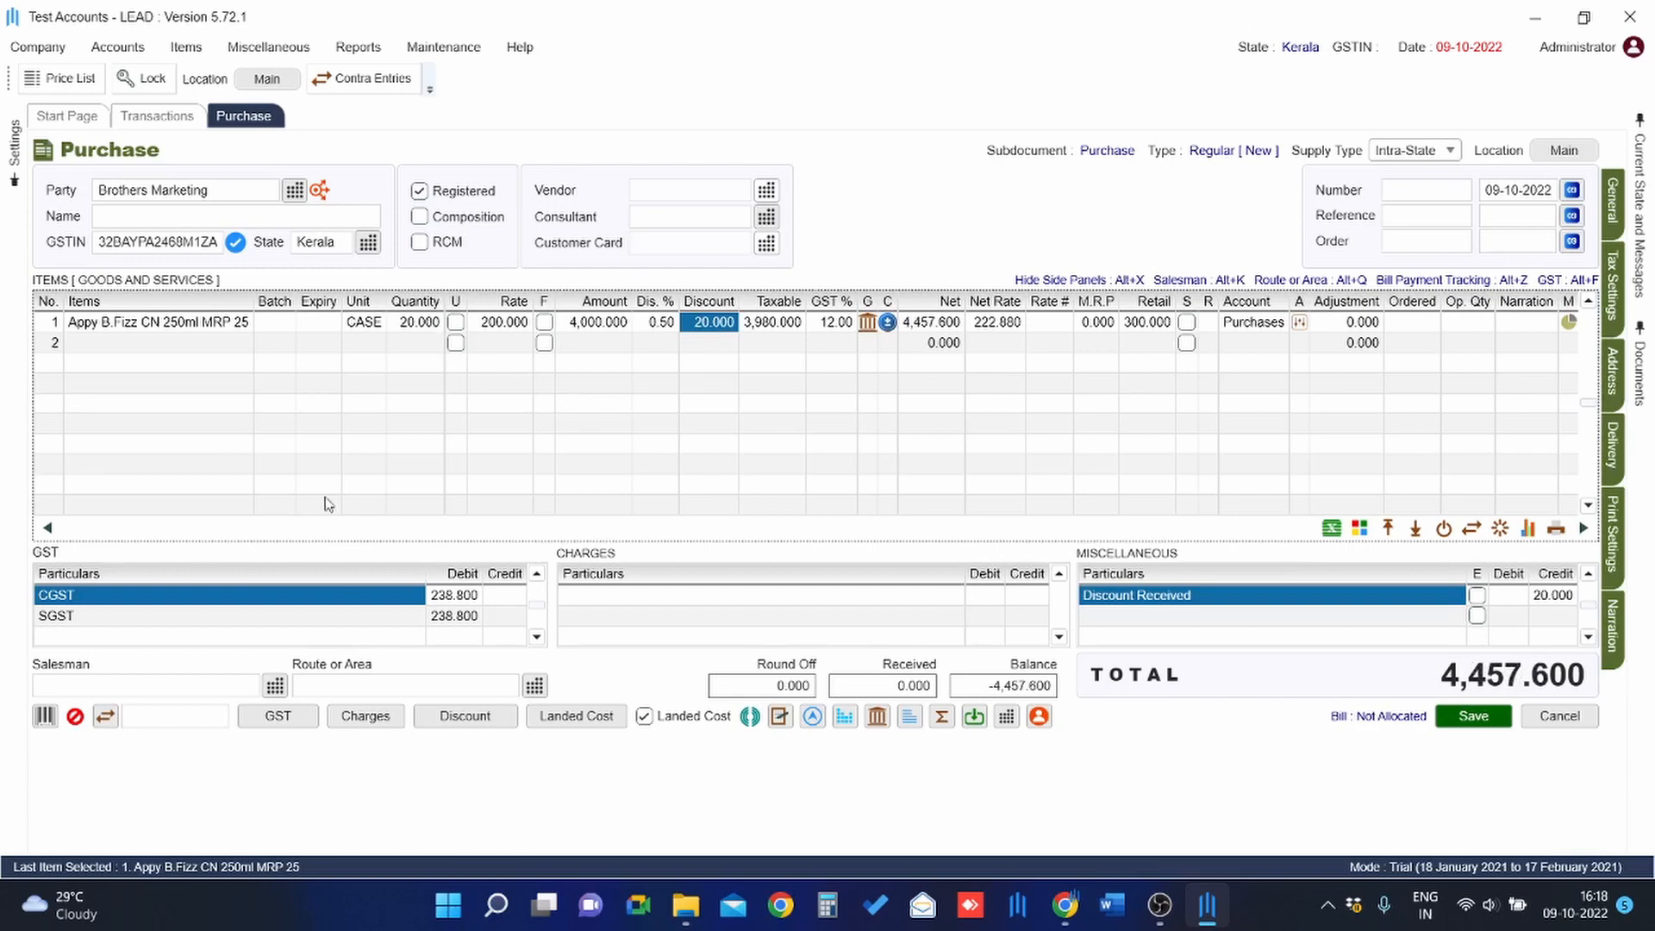
pyautogui.click(466, 716)
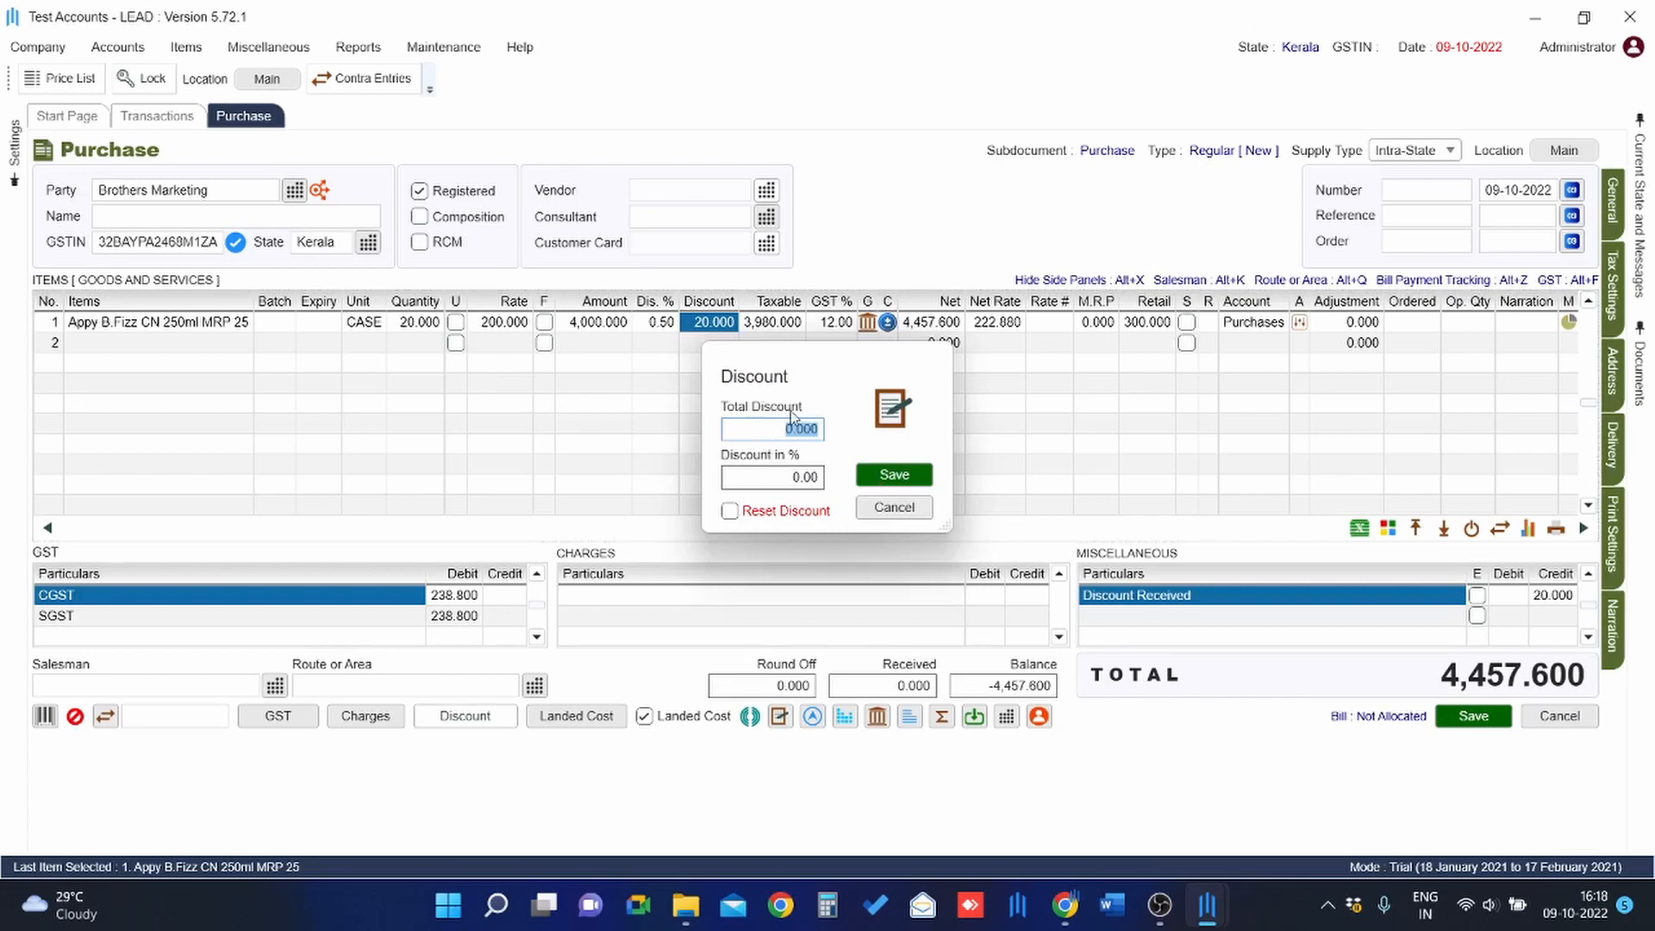
# Cancel the Discount dialog and toggle row 1's free flag on and off to clear its discount.
pyautogui.click(896, 509)
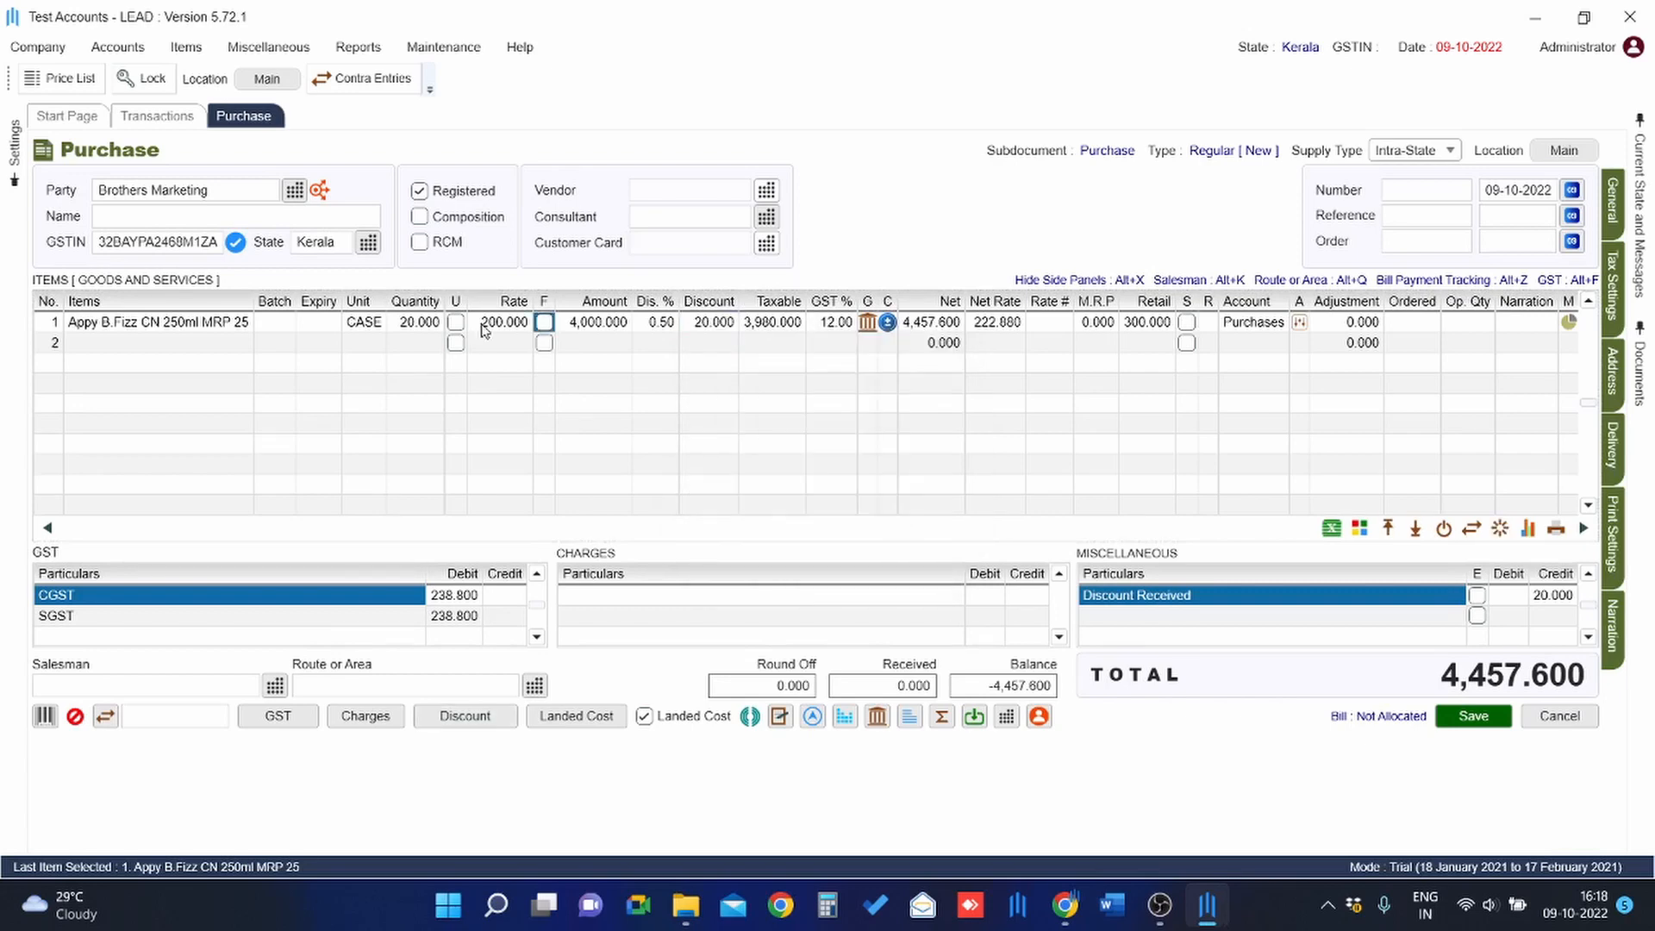
pyautogui.press('space')
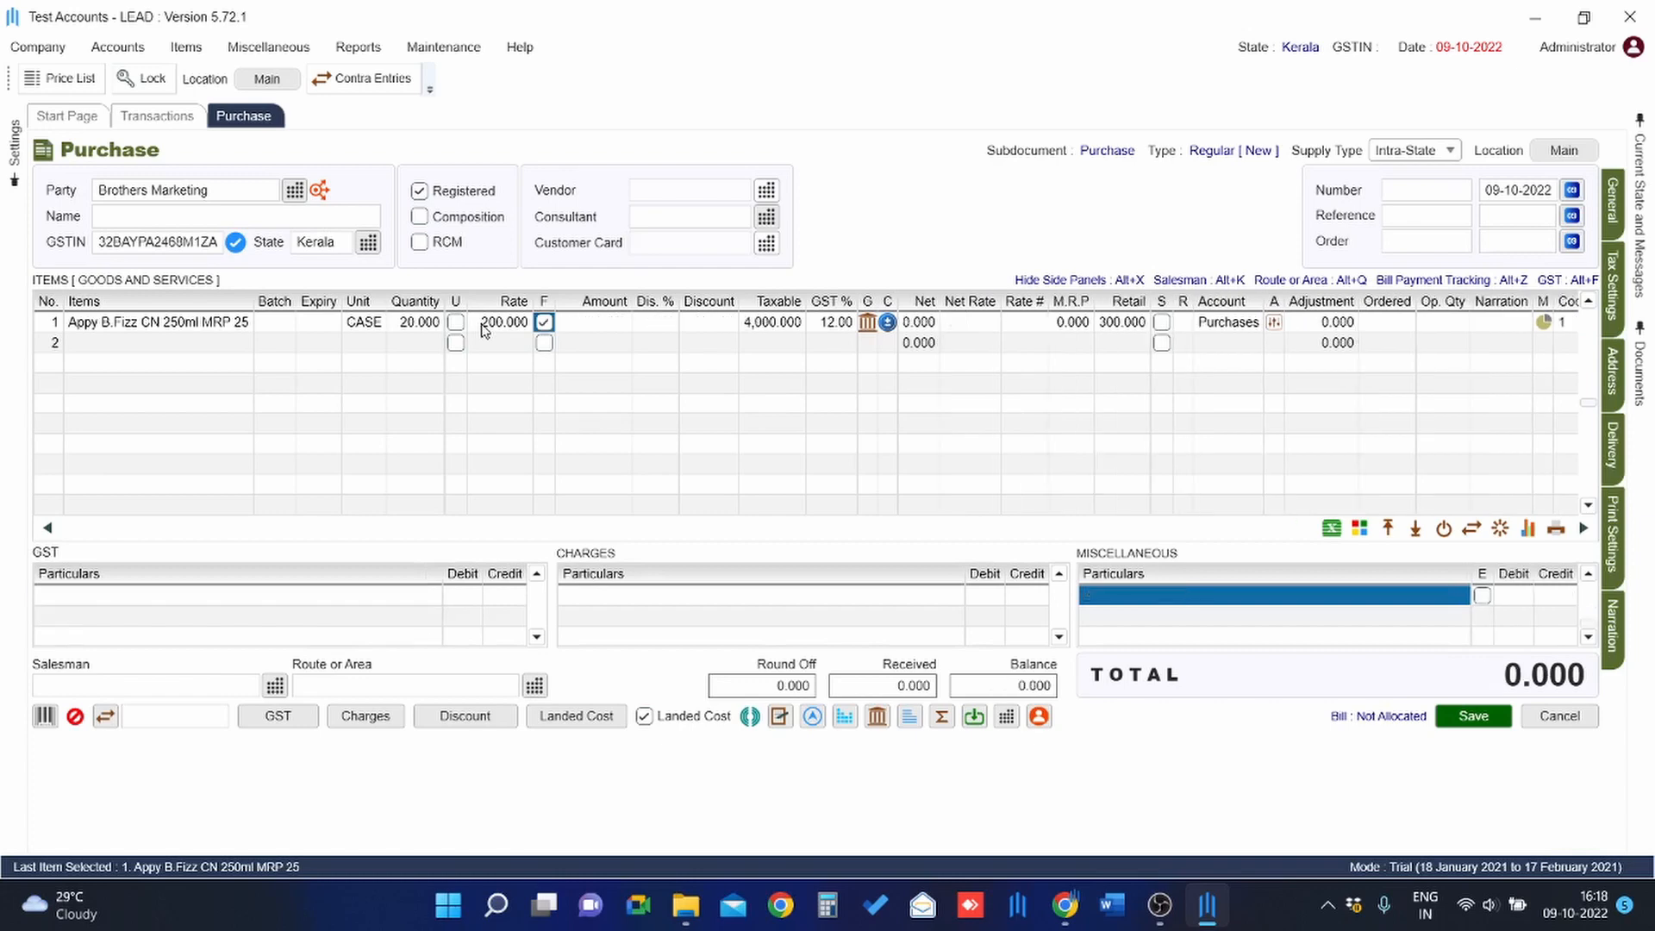
pyautogui.press('space')
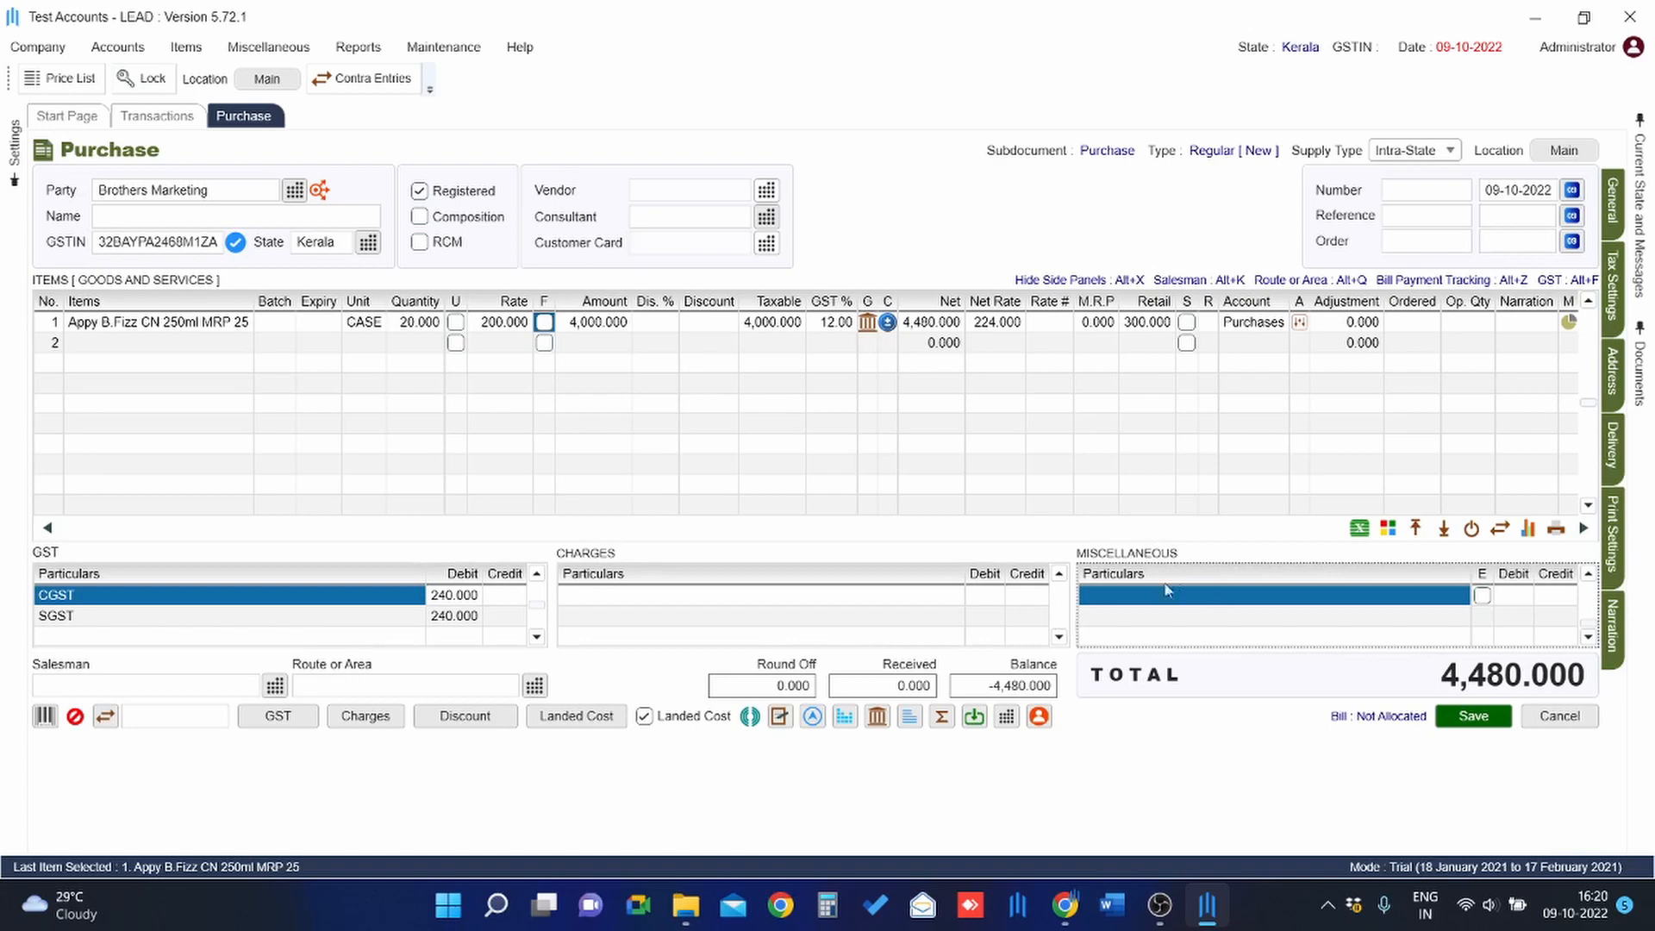
# Add a Freight Charges miscellaneous line with a debit of 1,000.
pyautogui.doubleClick(1147, 598)
pyautogui.write('FRE')
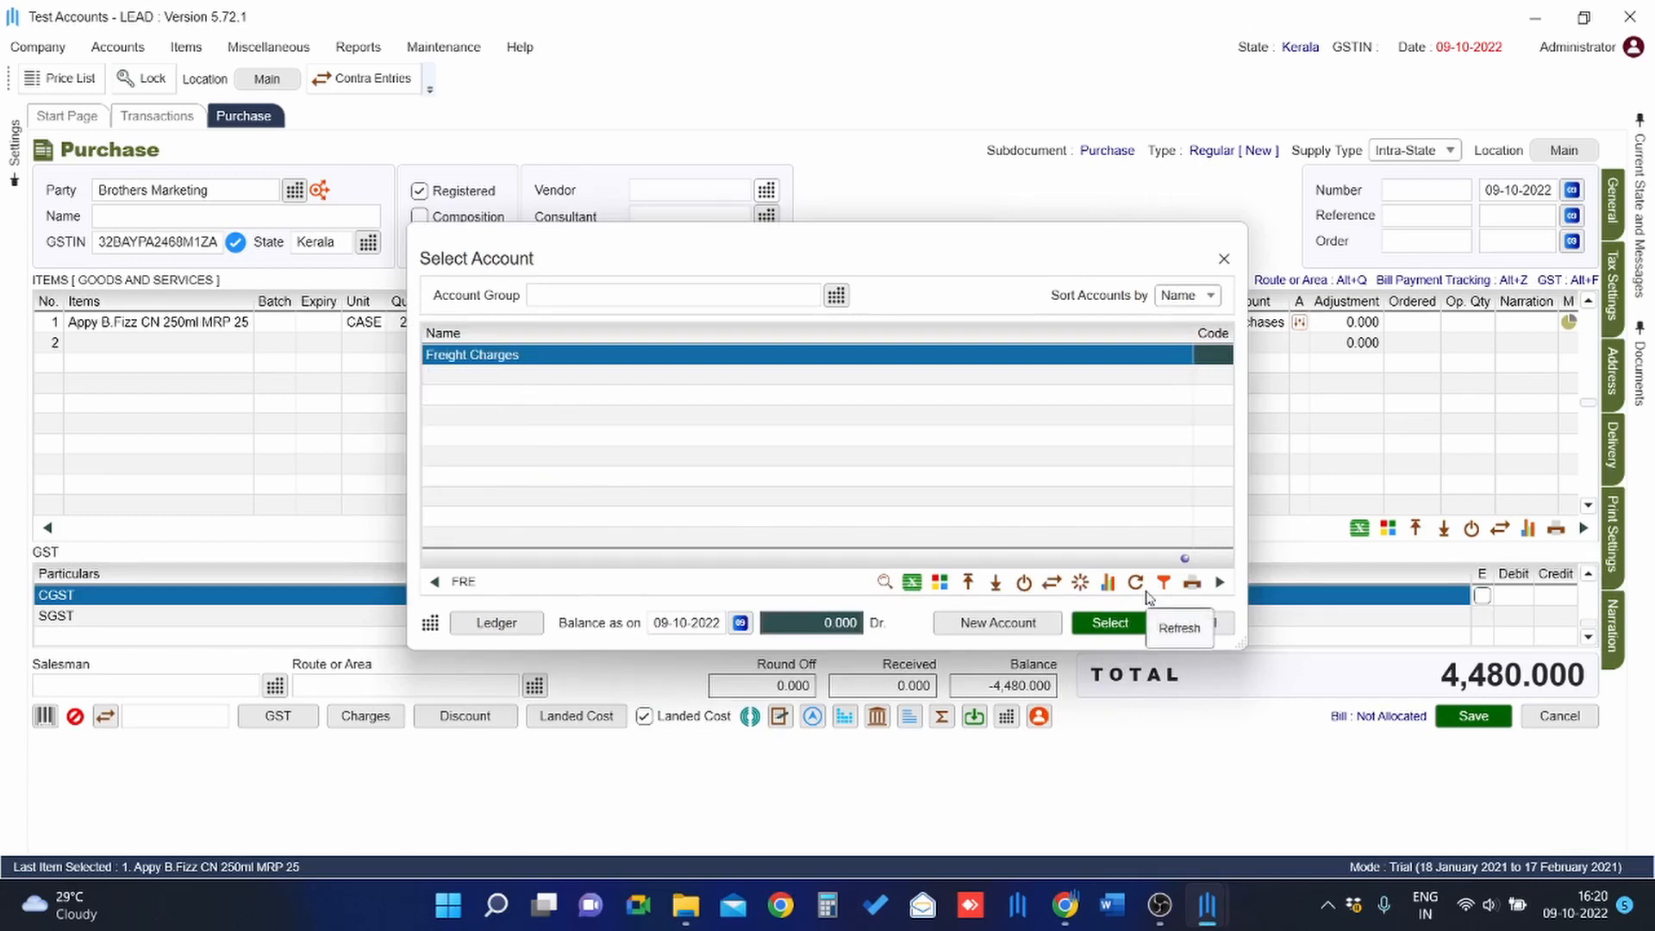
pyautogui.press('Return')
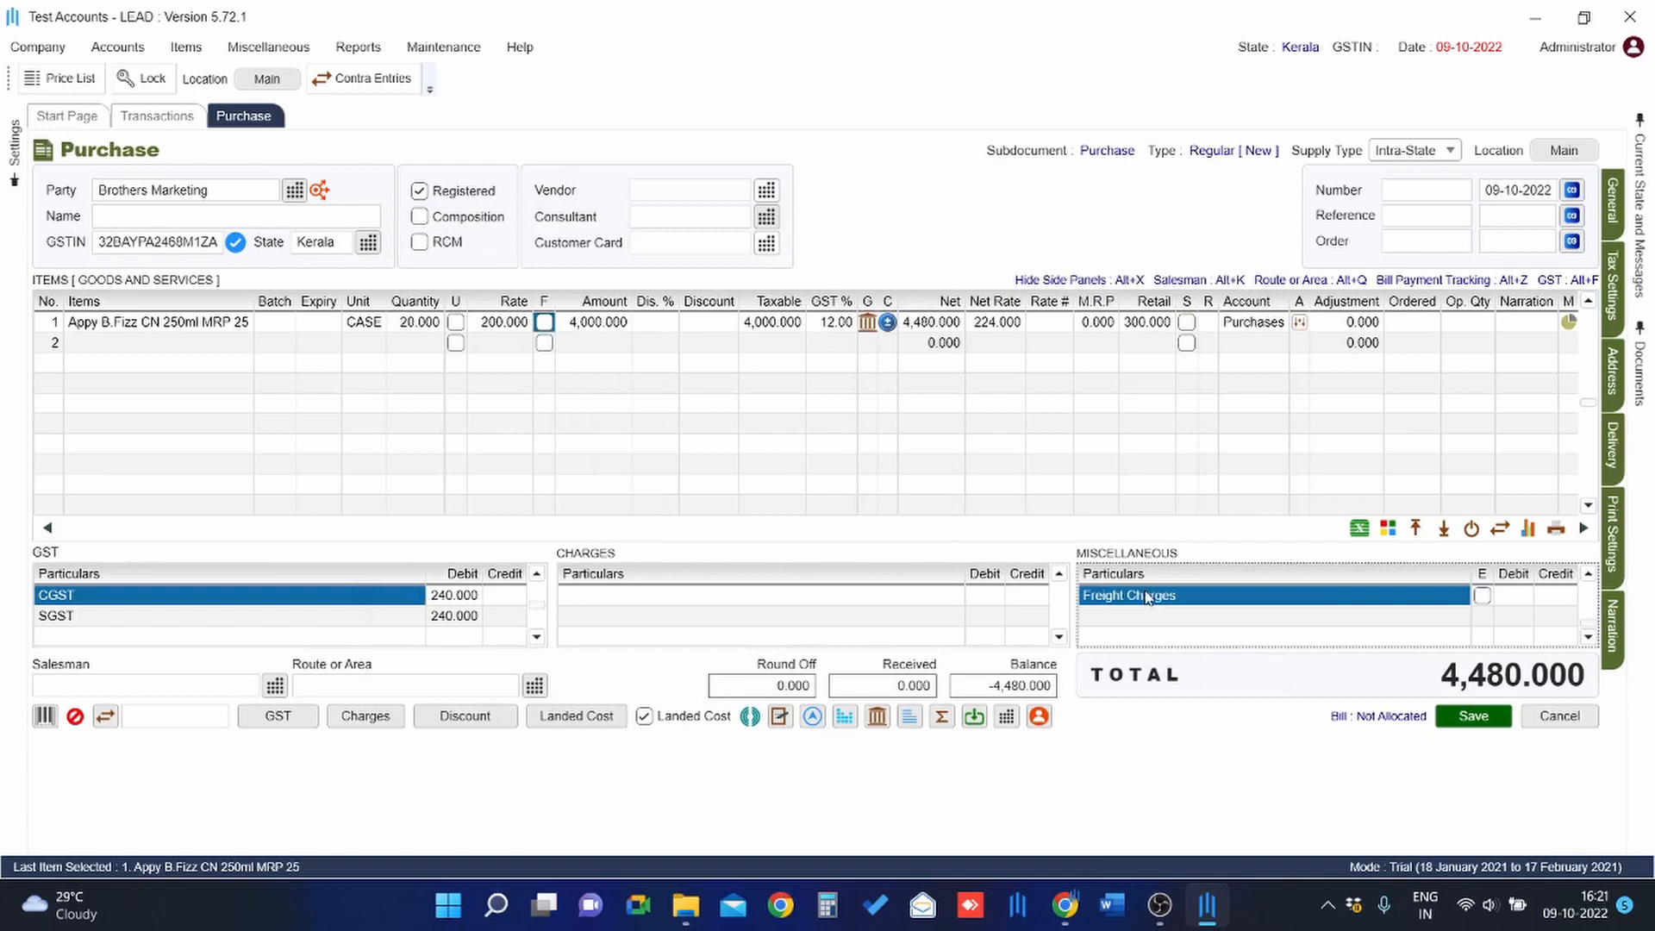
pyautogui.press('Return')
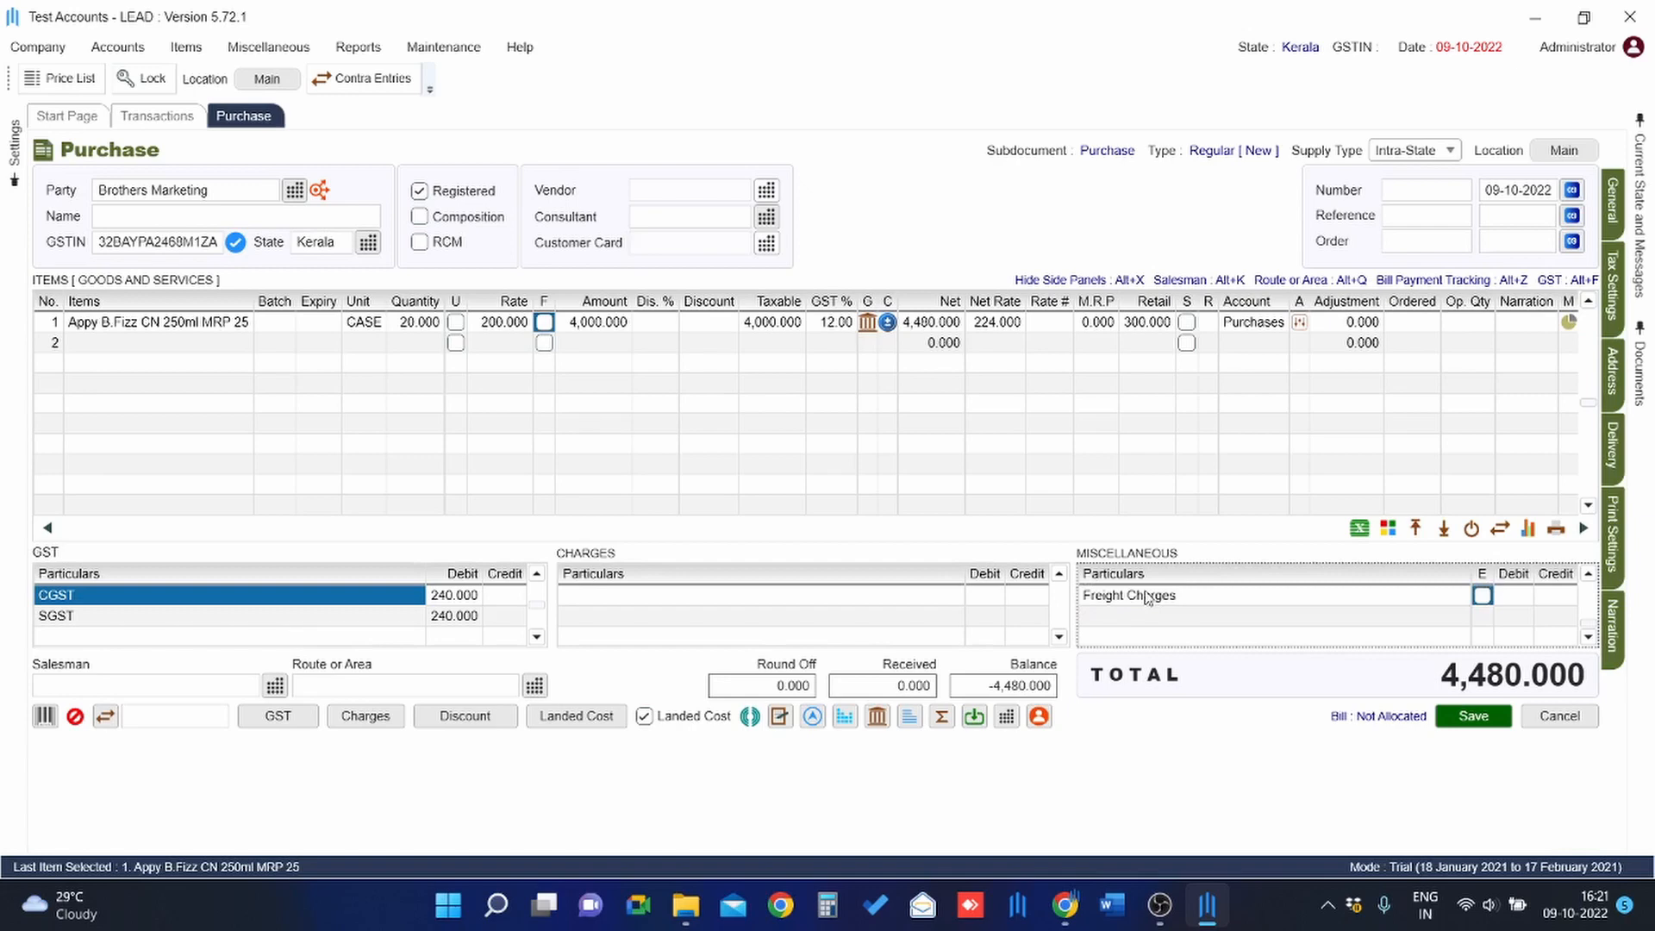
pyautogui.press('Return')
pyautogui.write('1,00')
pyautogui.write('000')
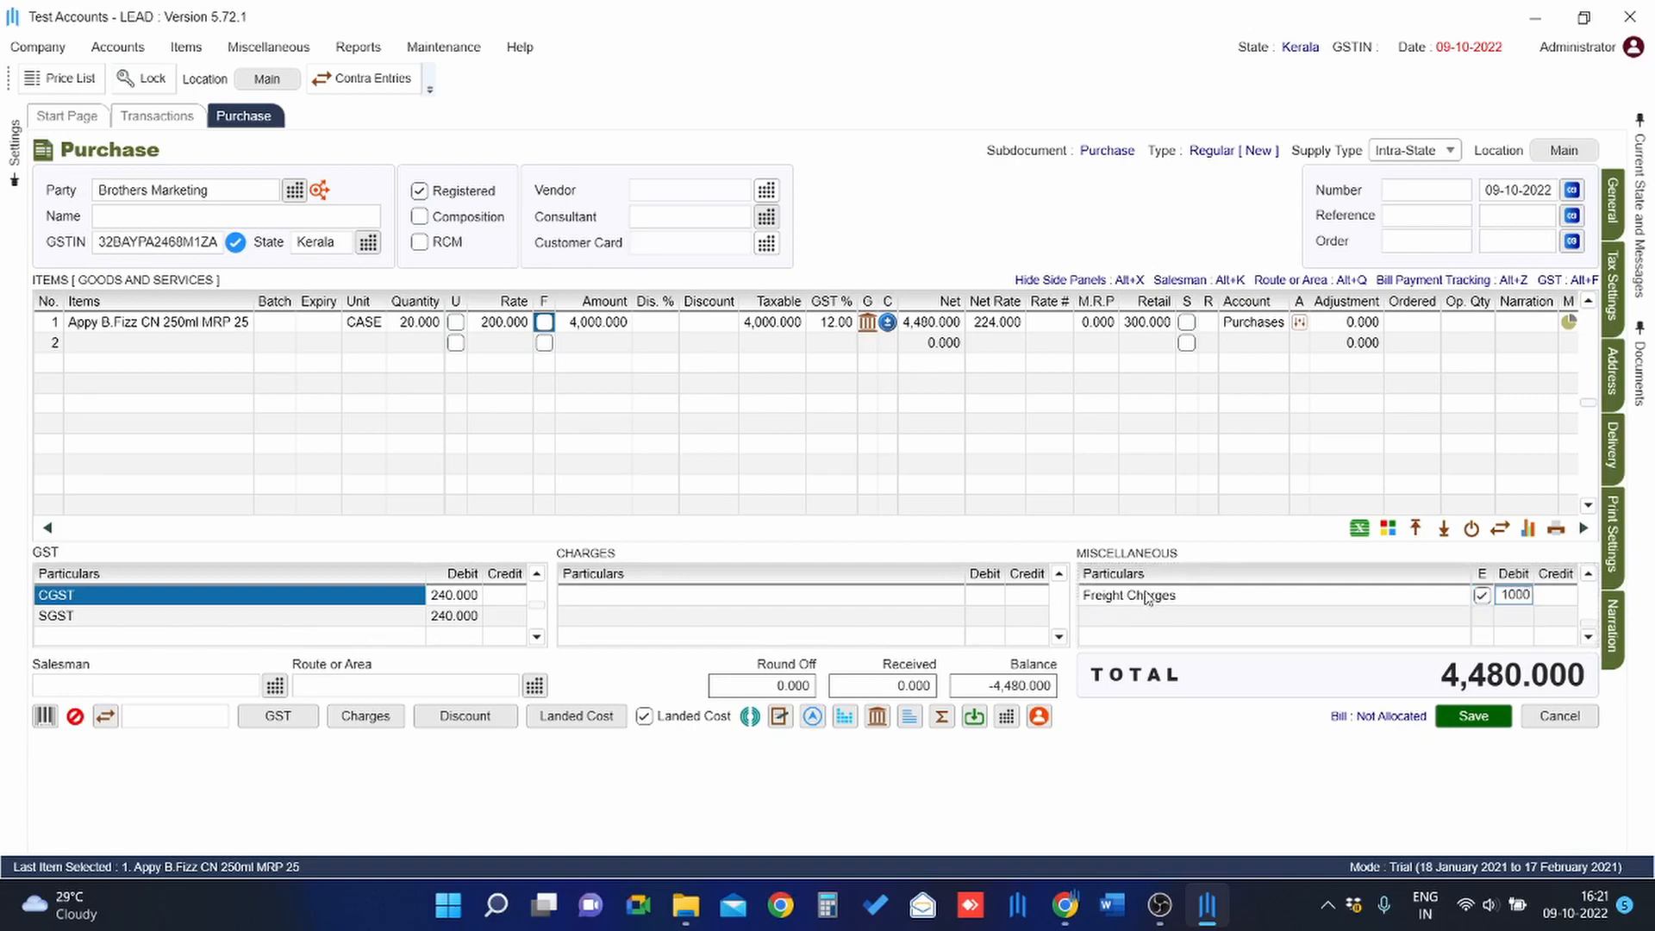
pyautogui.press('Return')
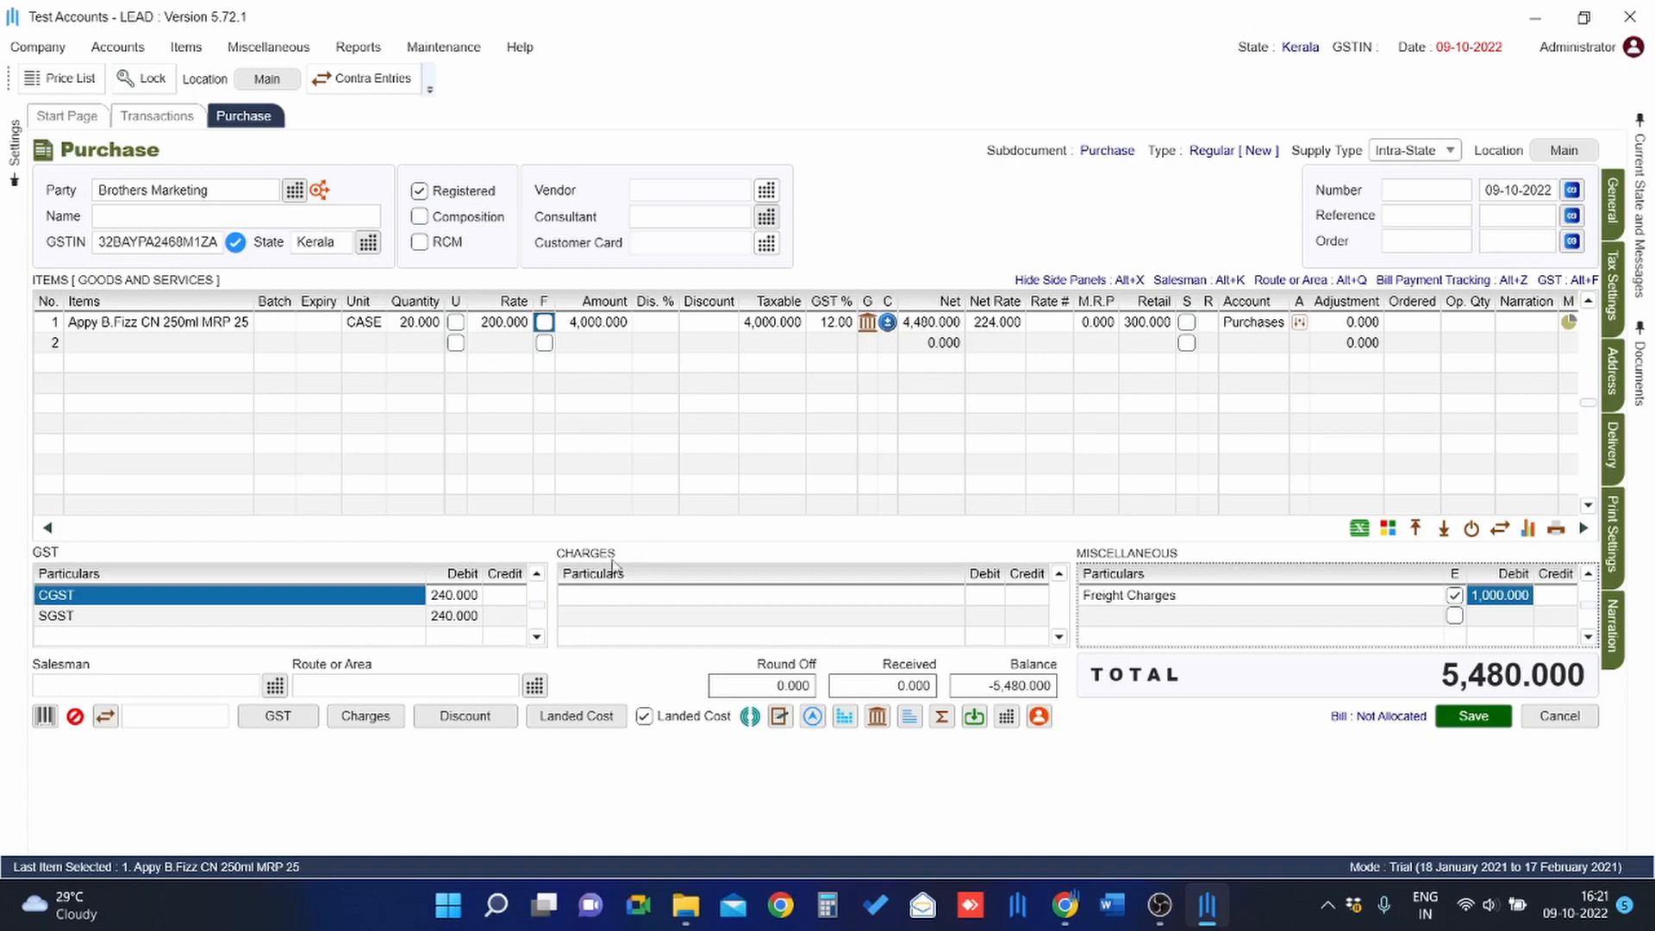
pyautogui.click(593, 727)
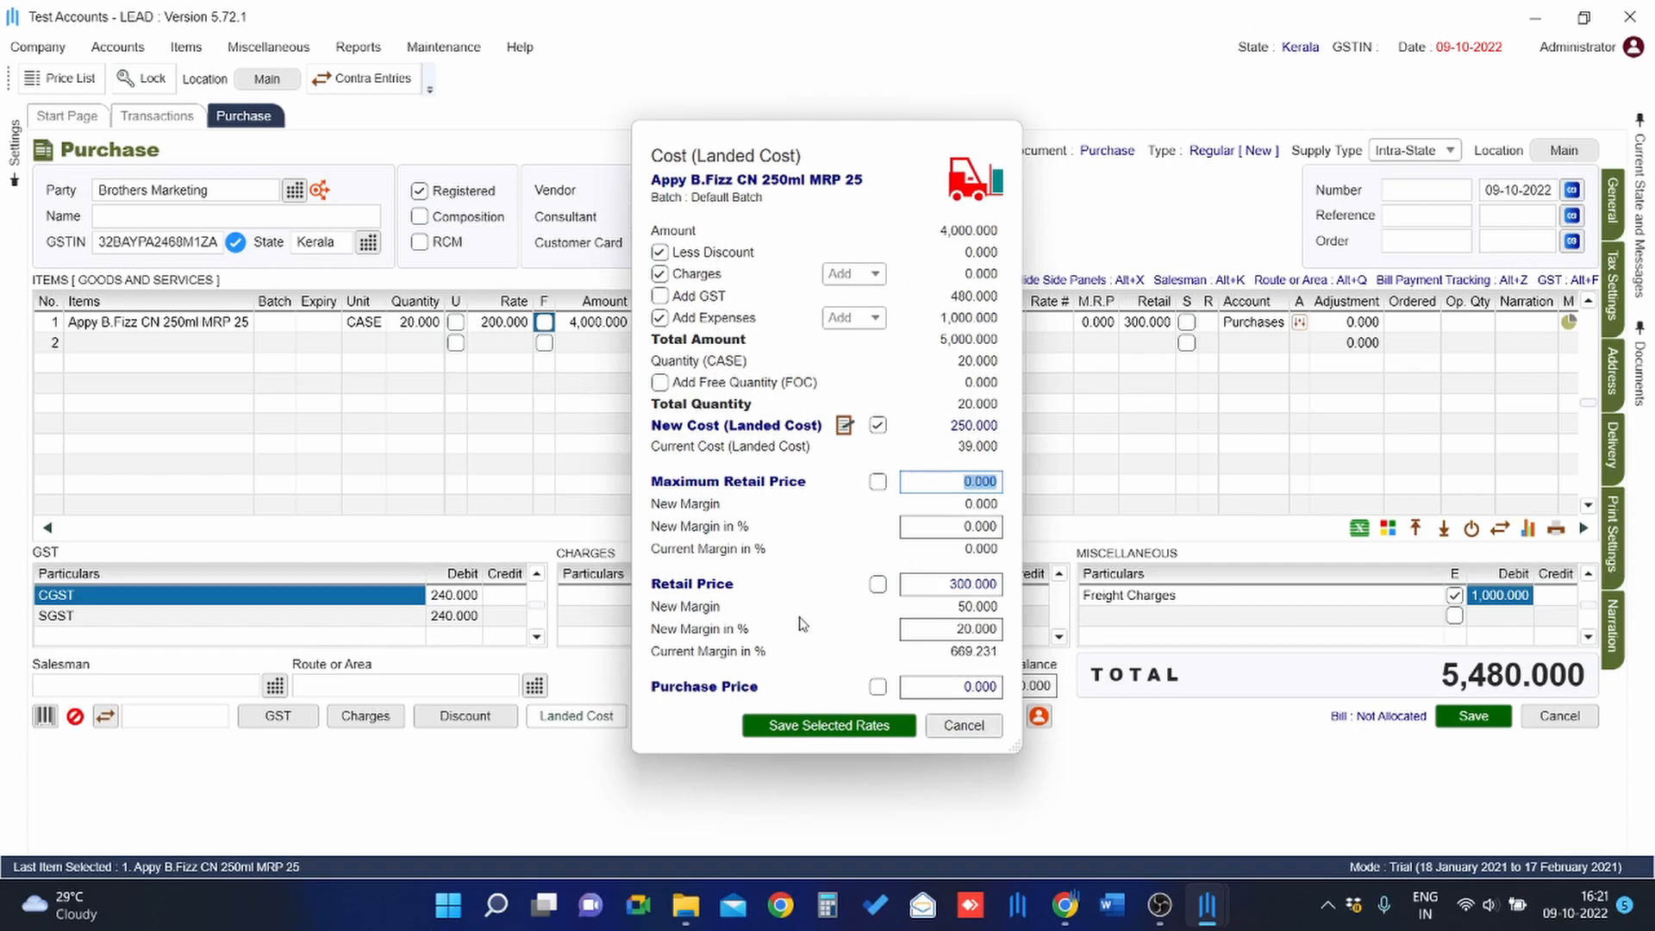
pyautogui.click(963, 724)
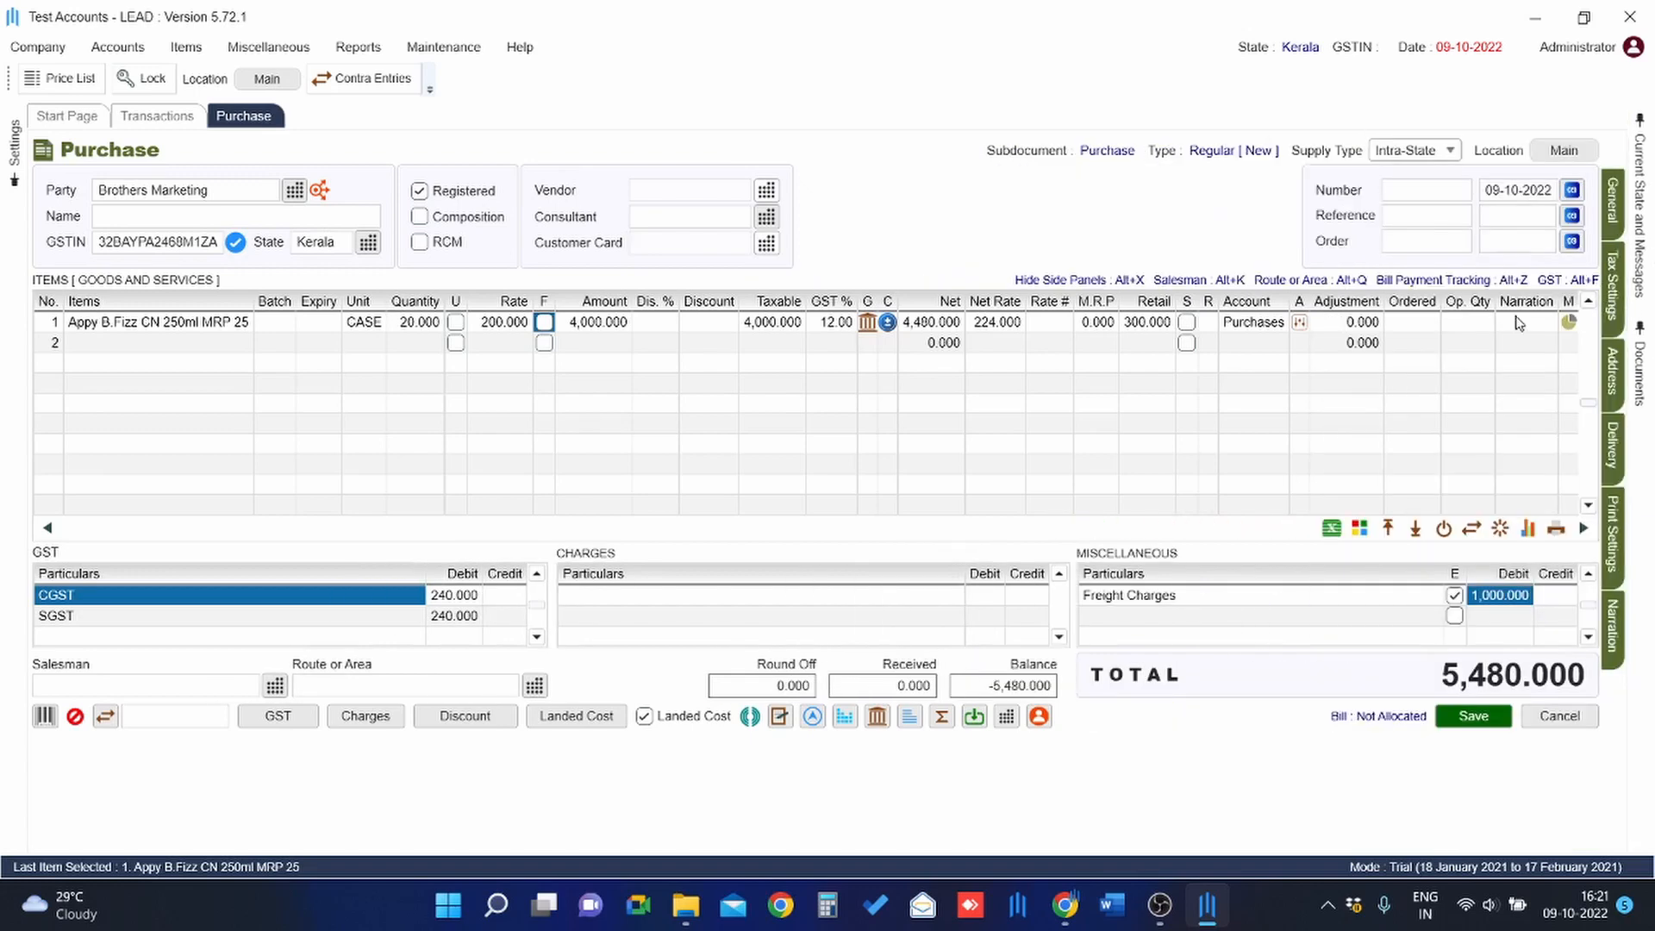
pyautogui.click(1608, 288)
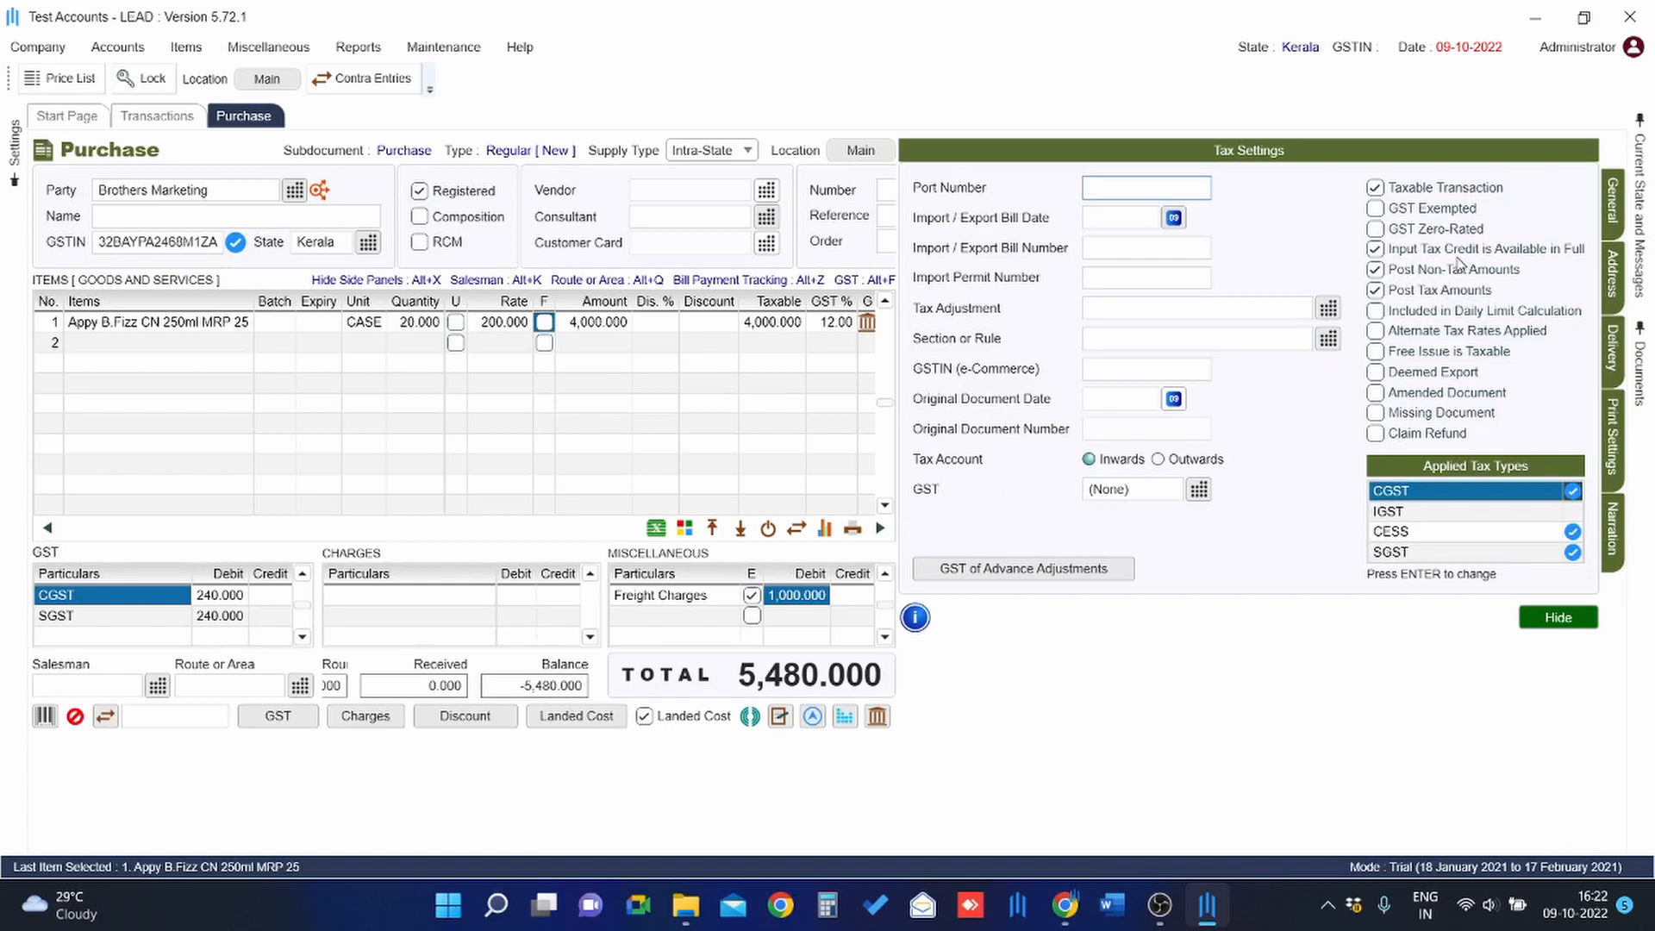
pyautogui.press('Escape')
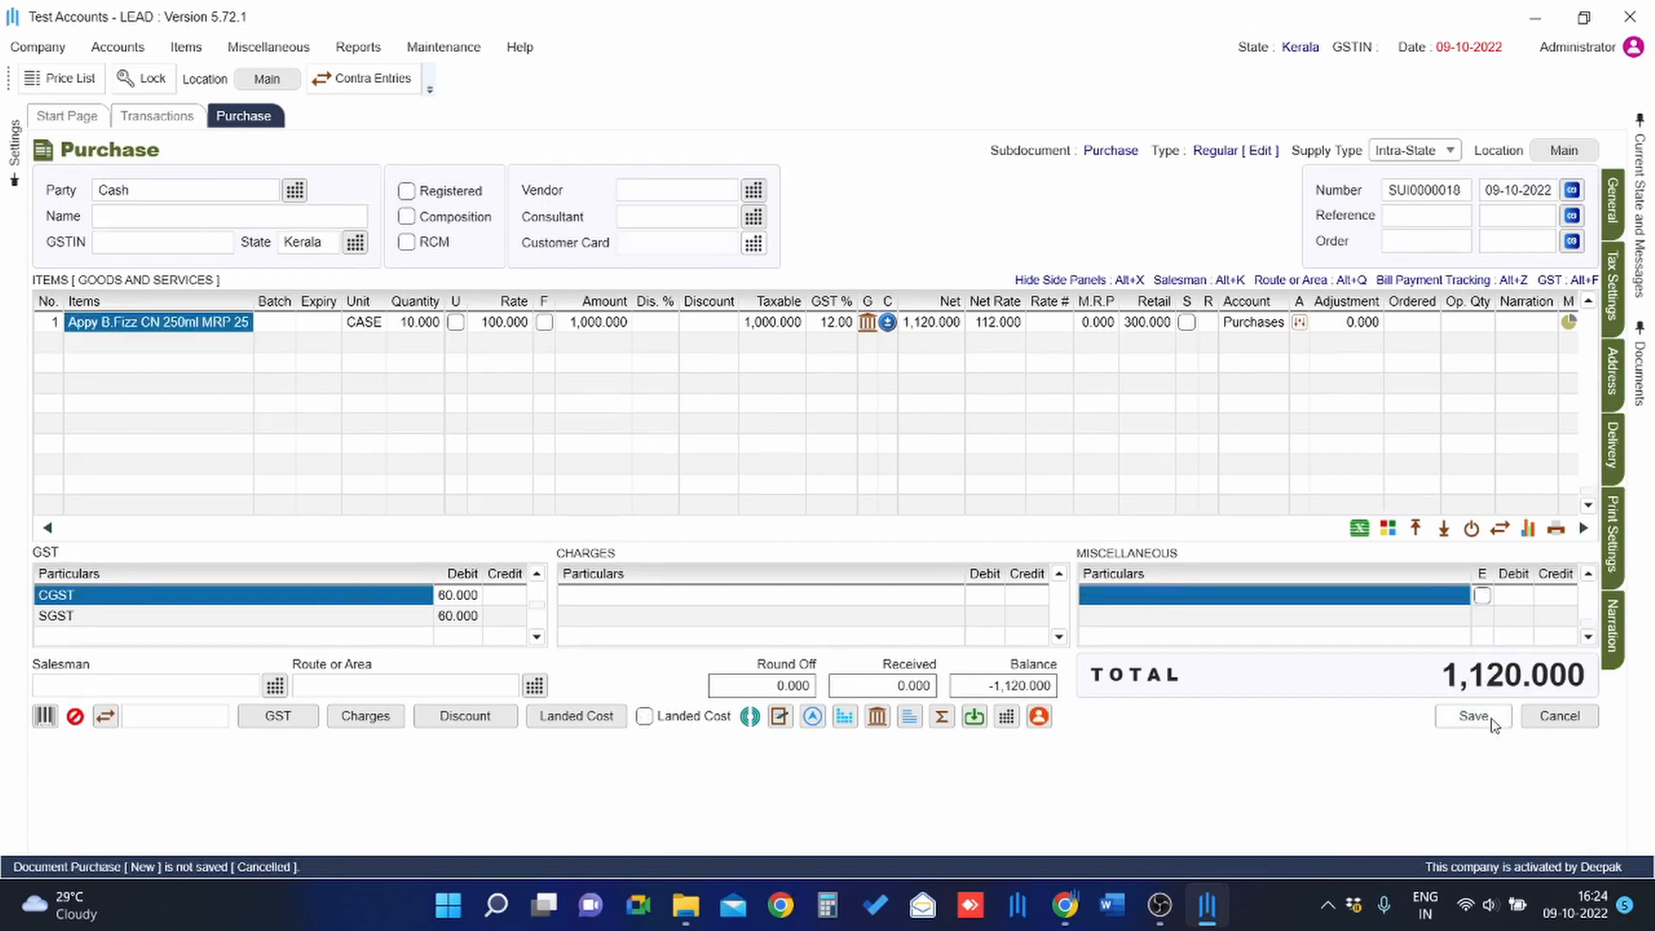
# Save the purchase invoice, then open it for editing and leave without saving changes.
pyautogui.click(1489, 719)
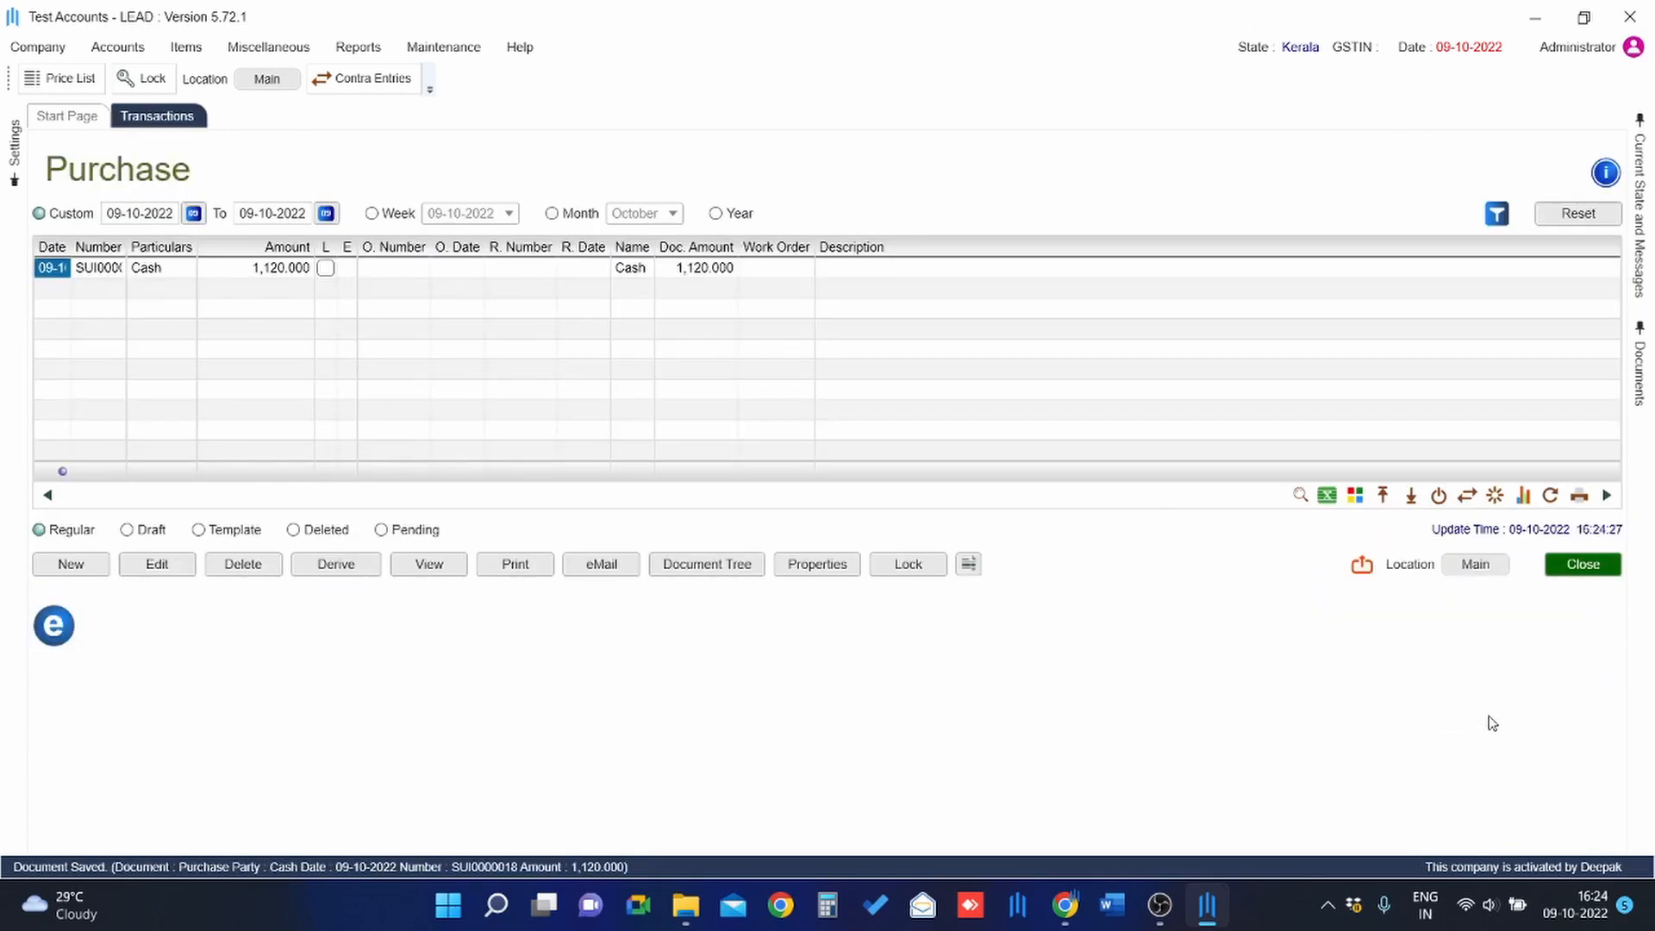
pyautogui.click(153, 567)
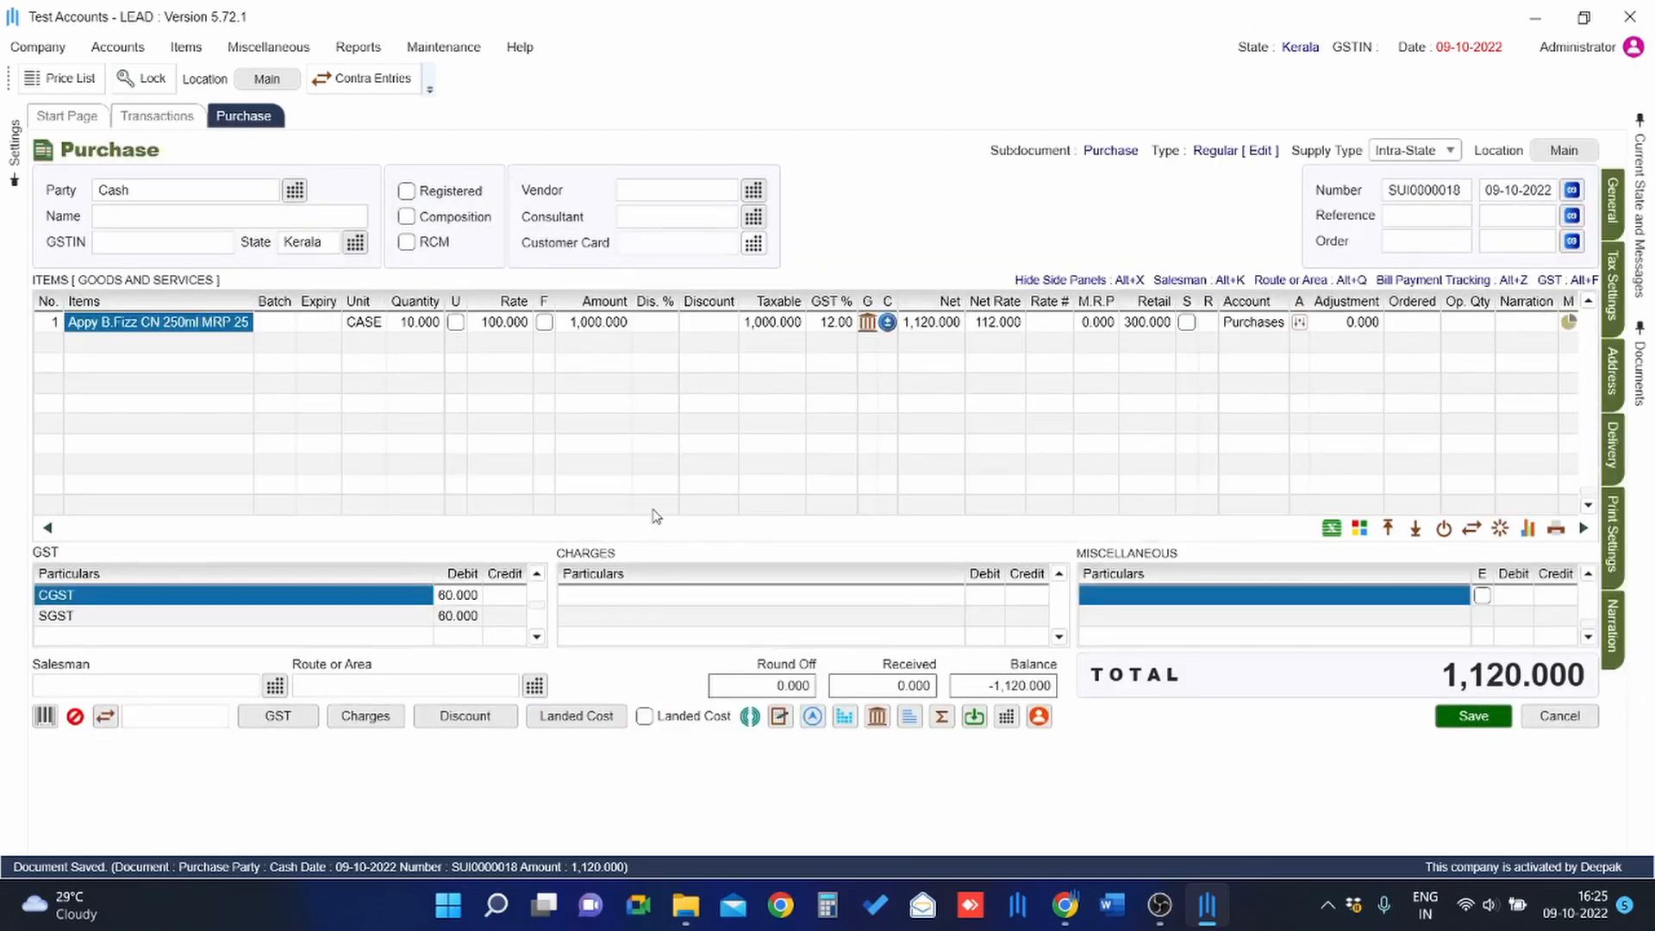
pyautogui.click(1559, 716)
pyautogui.click(797, 496)
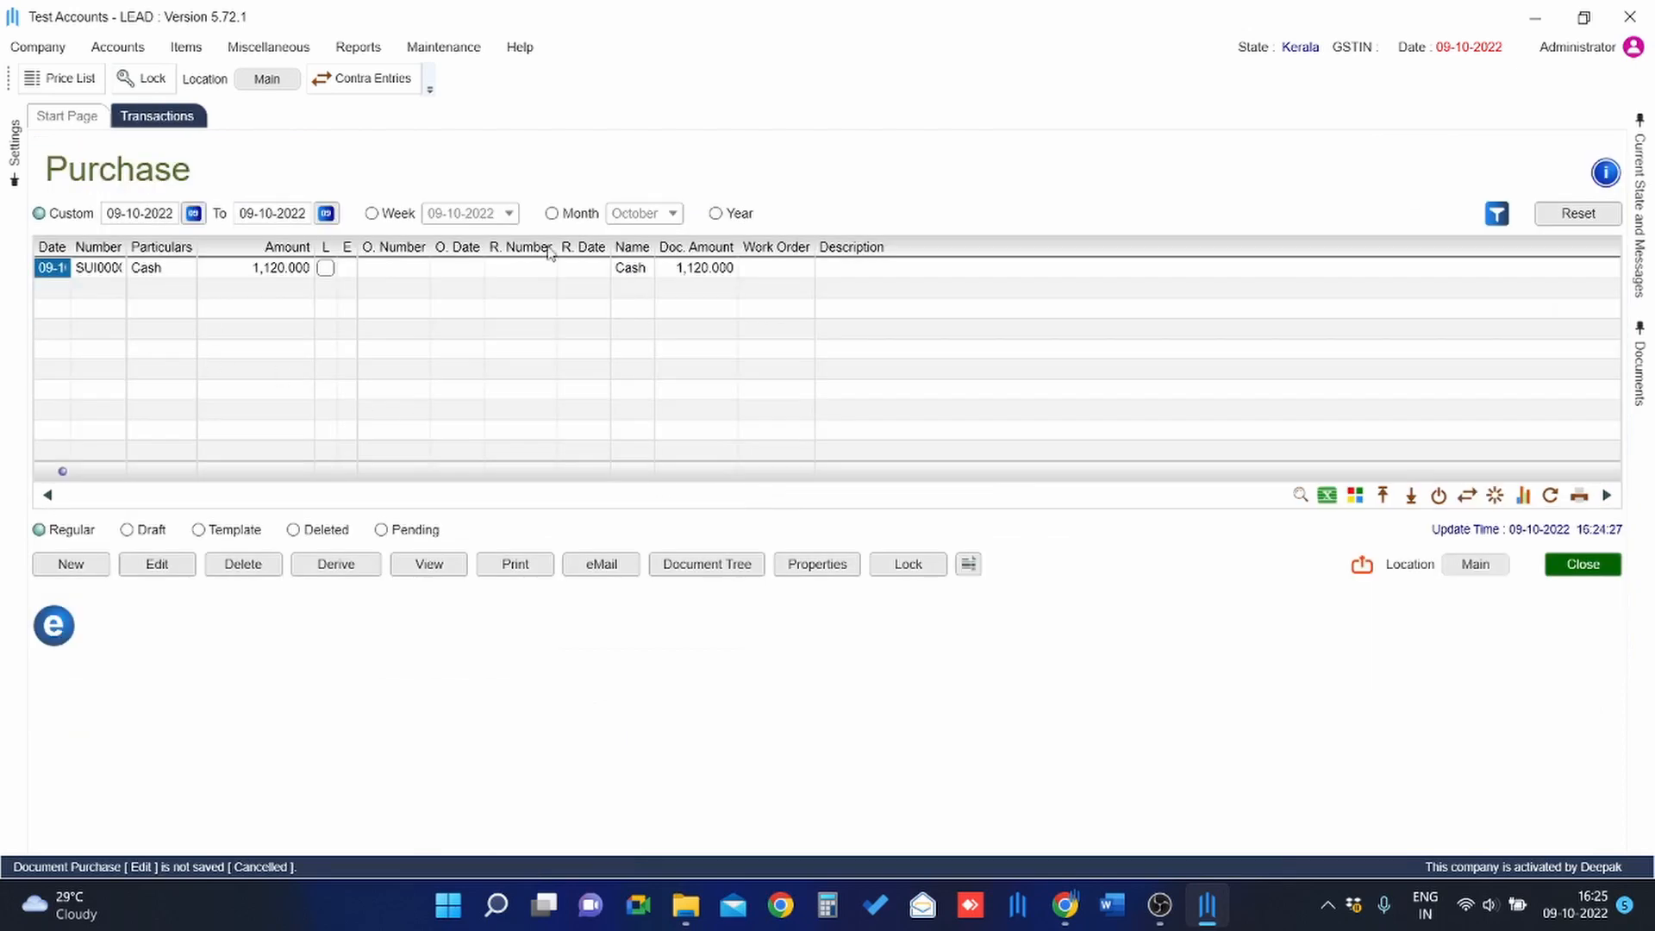
# View the saved purchase document and its user information, then bring up the Derive Document options.
pyautogui.click(422, 567)
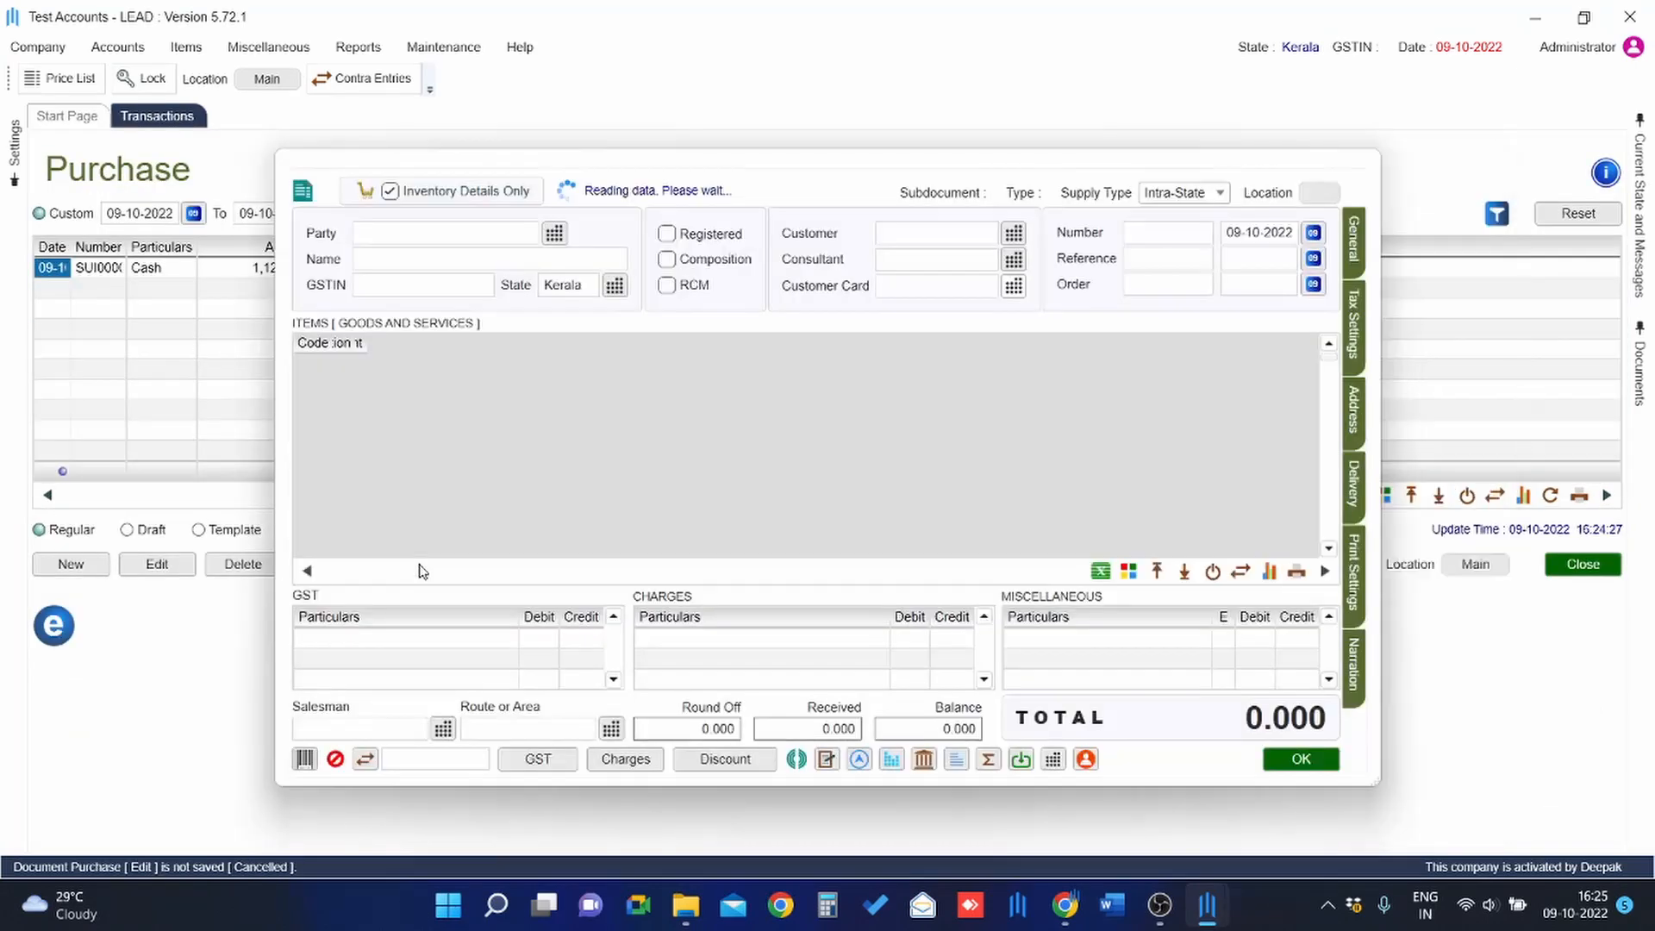
pyautogui.click(1235, 758)
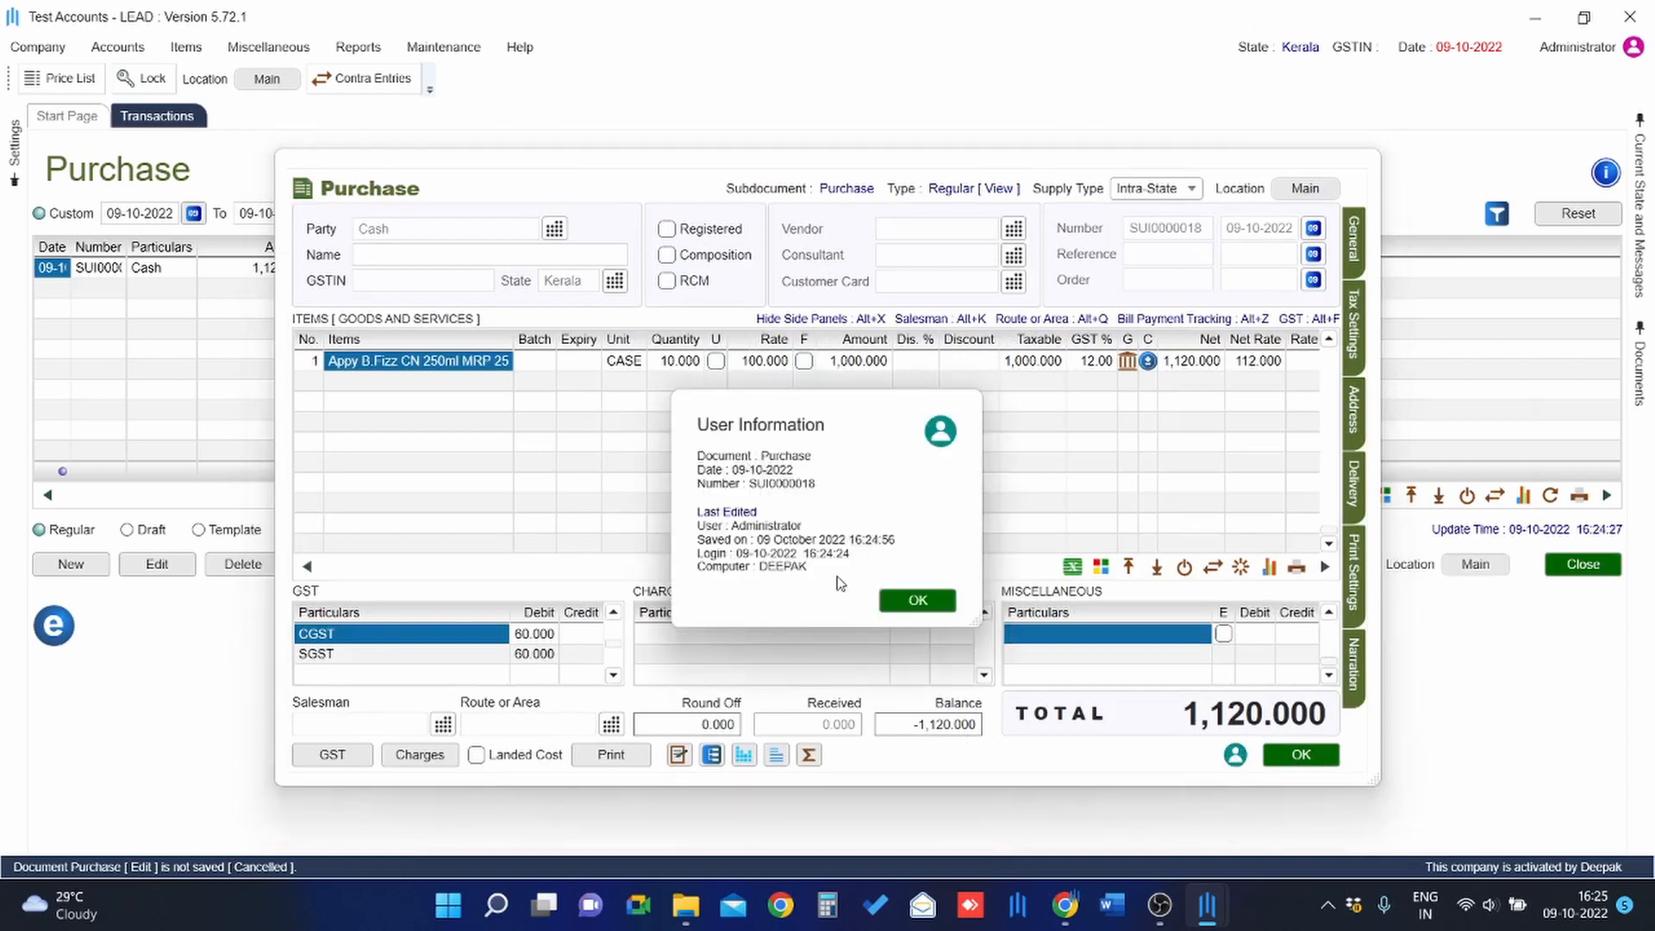
pyautogui.click(913, 599)
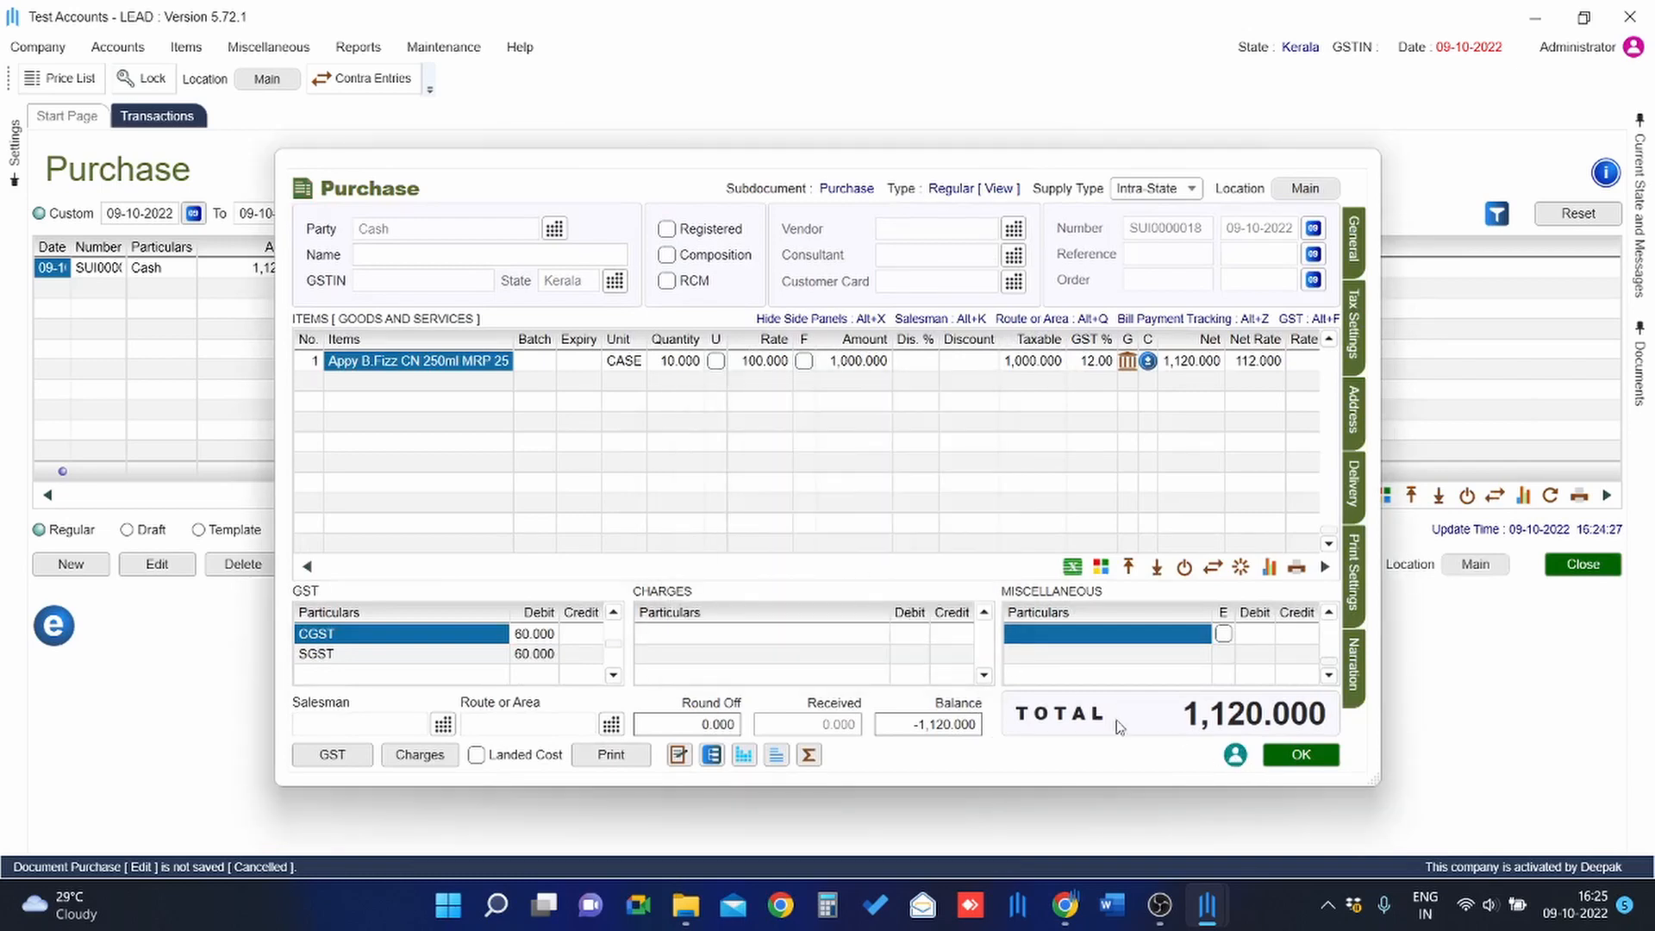
pyautogui.click(1312, 757)
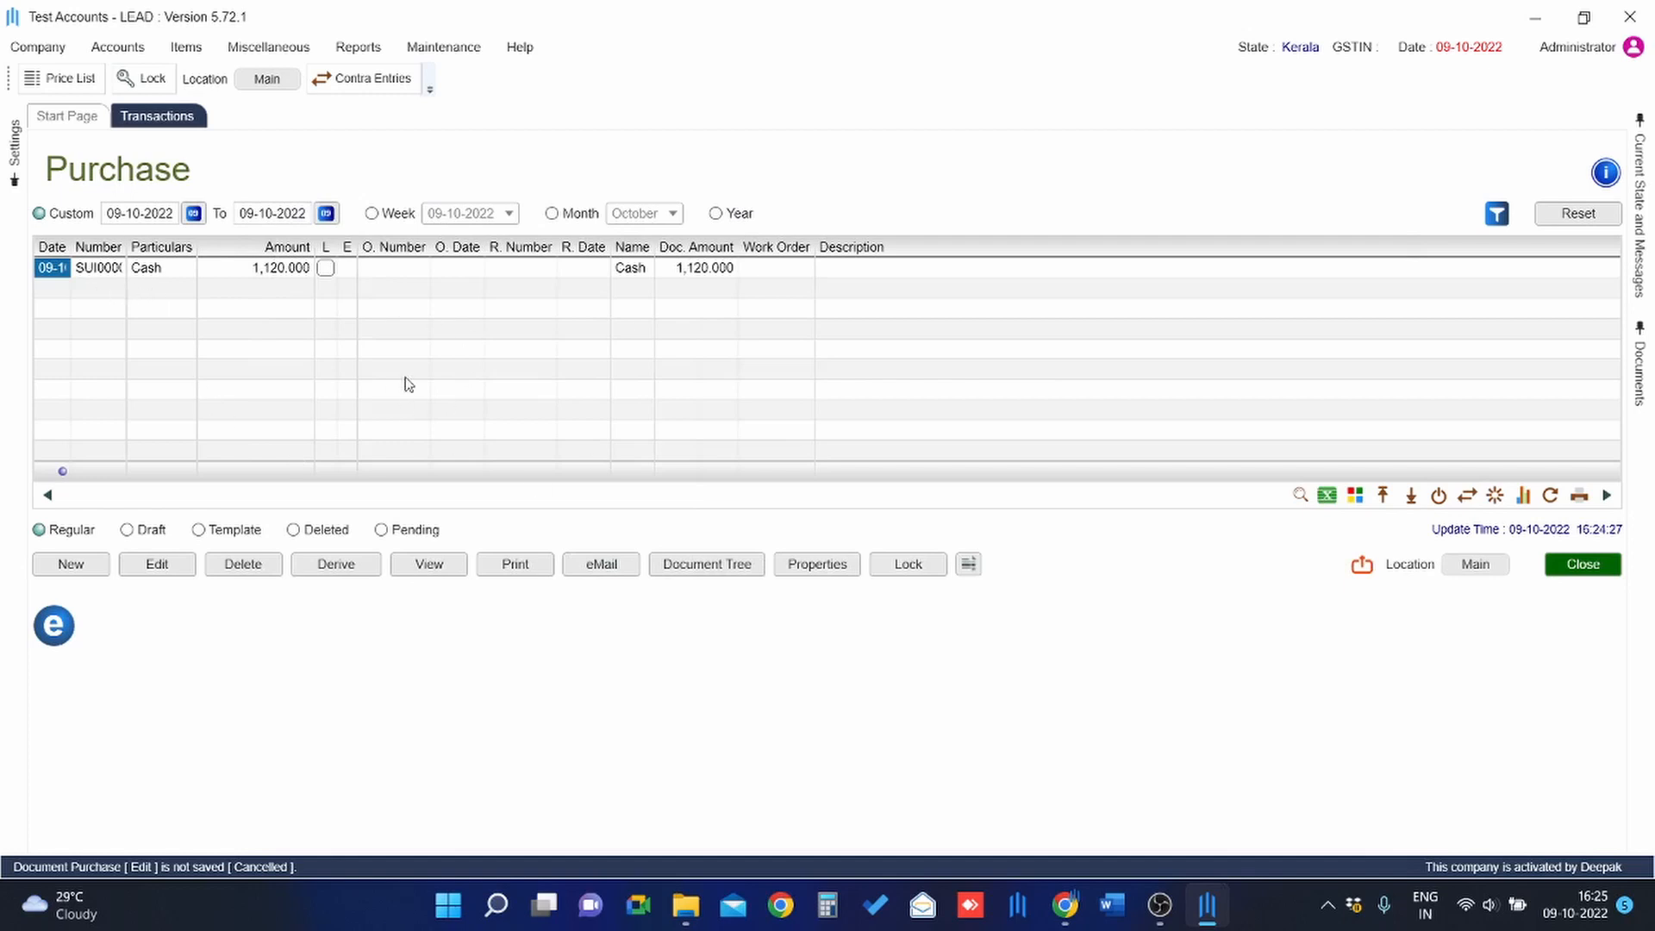
pyautogui.click(349, 569)
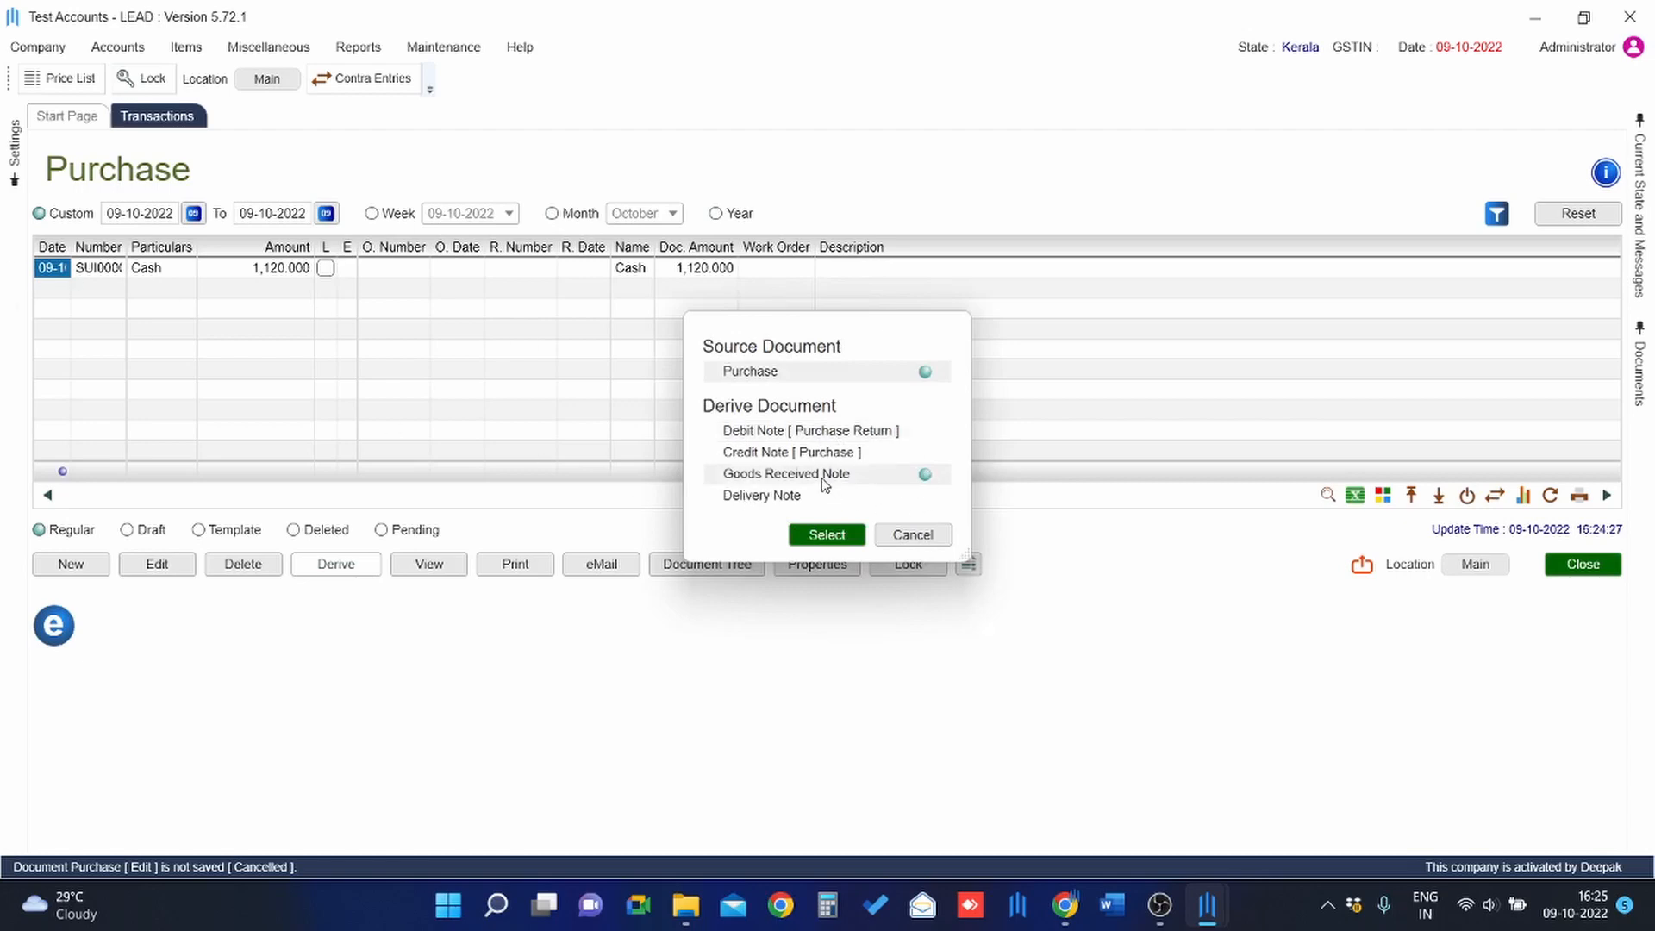
pyautogui.click(911, 536)
pyautogui.click(336, 565)
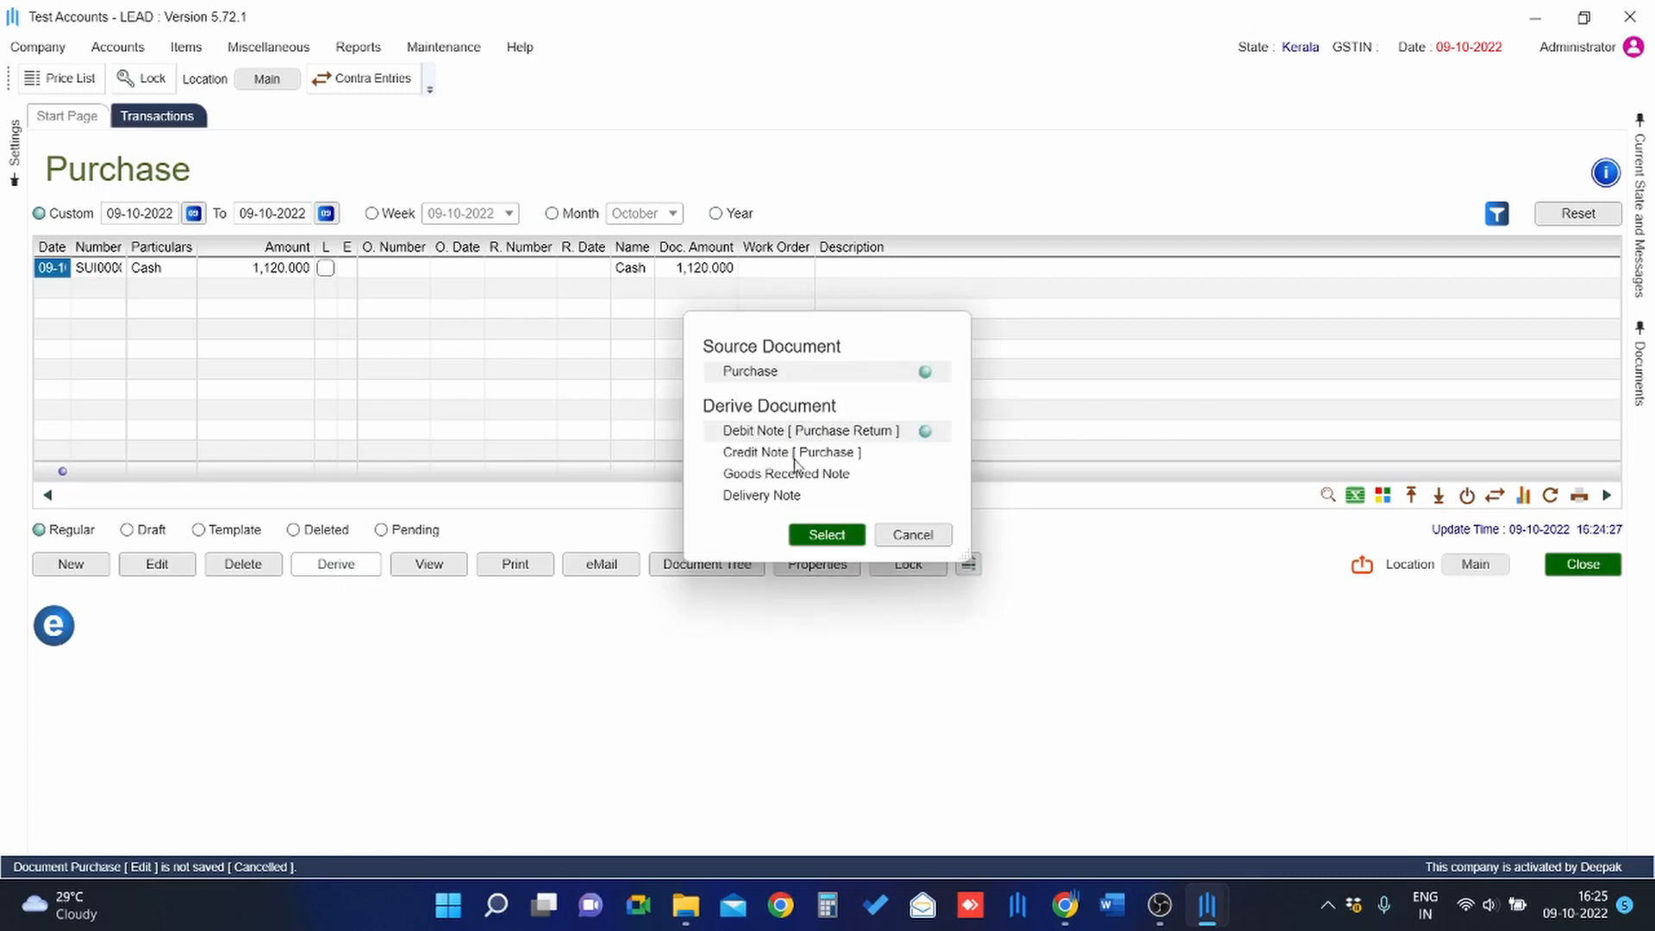
pyautogui.click(789, 473)
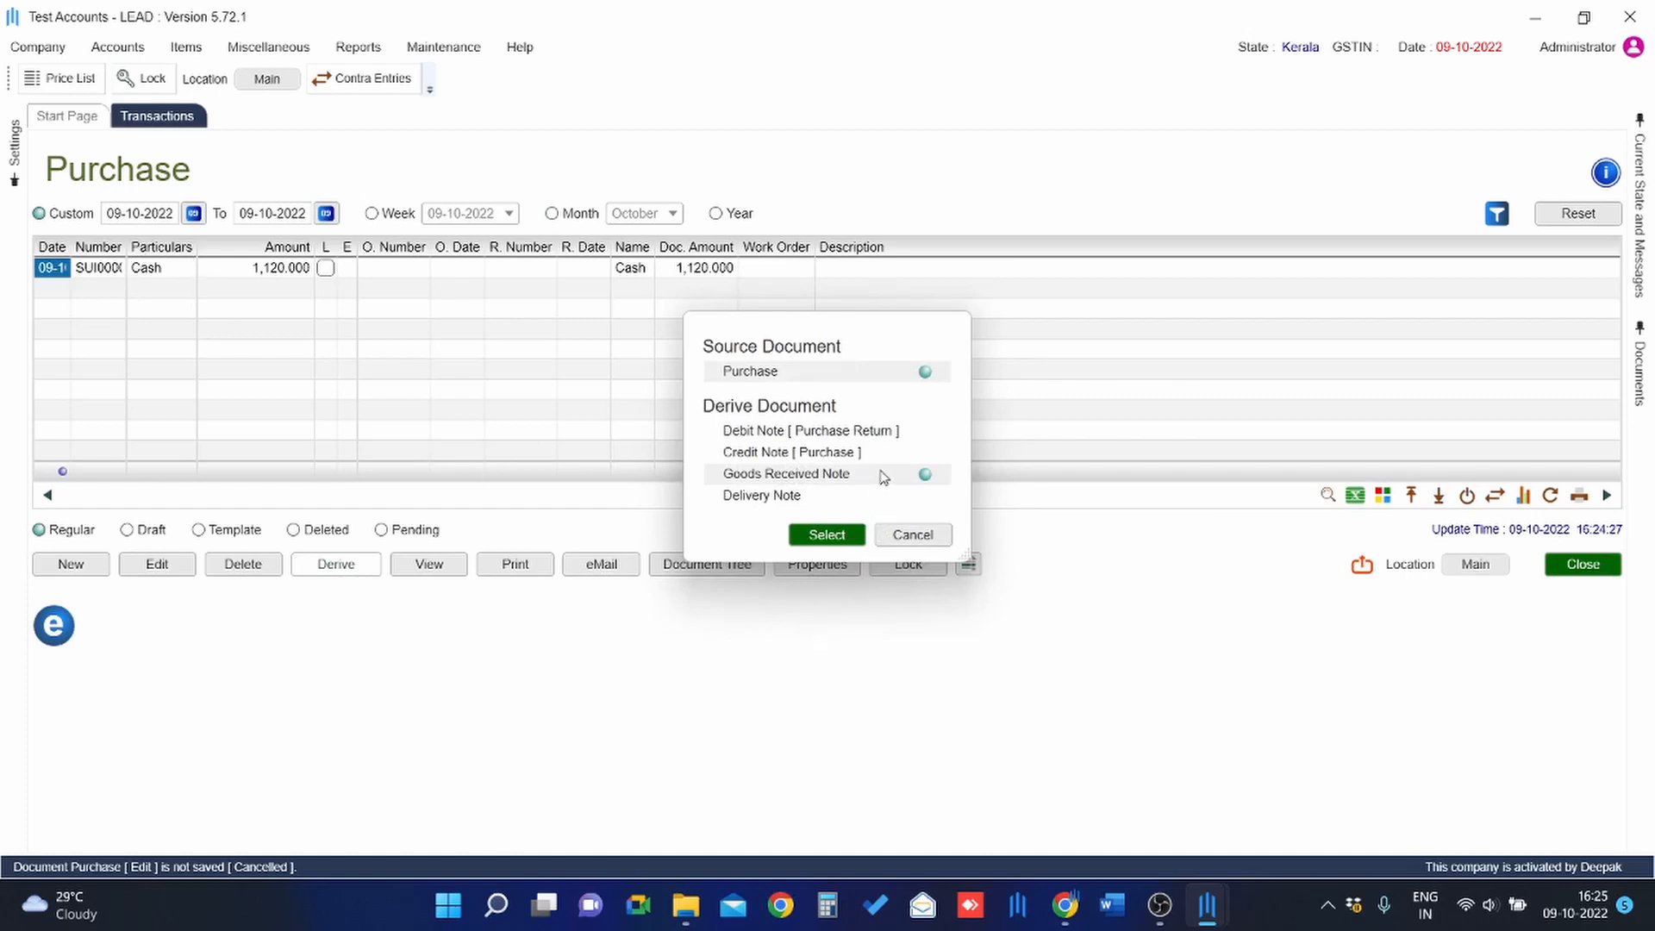
pyautogui.click(919, 539)
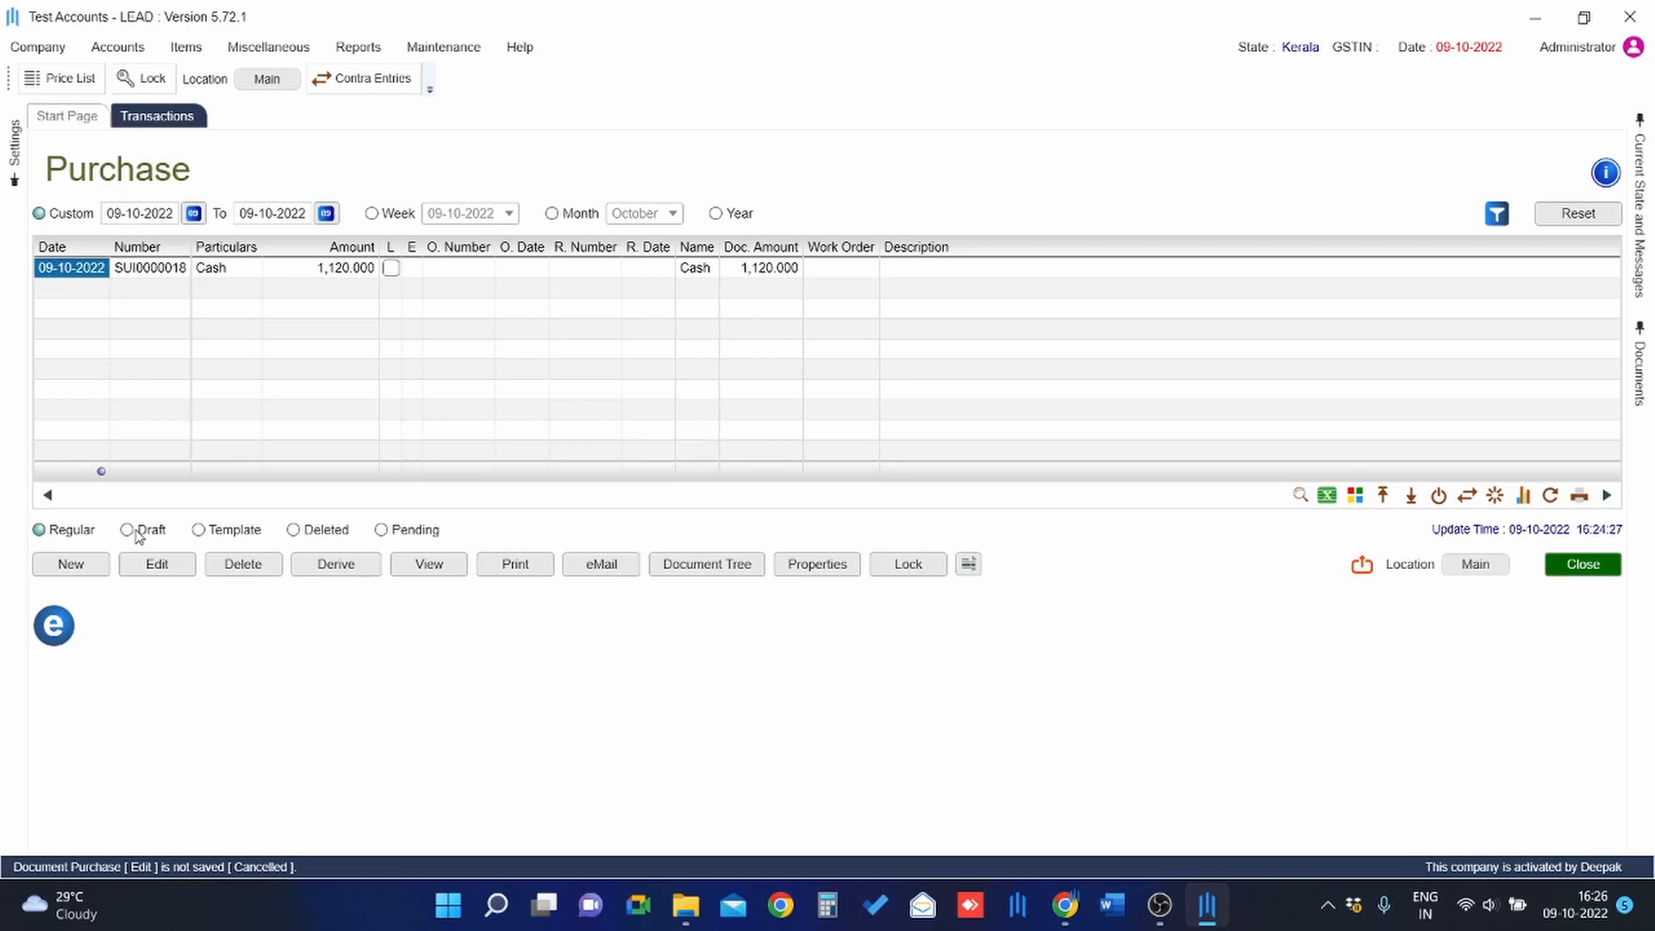
# Filter the Purchase transactions list to Template documents.
pyautogui.click(229, 530)
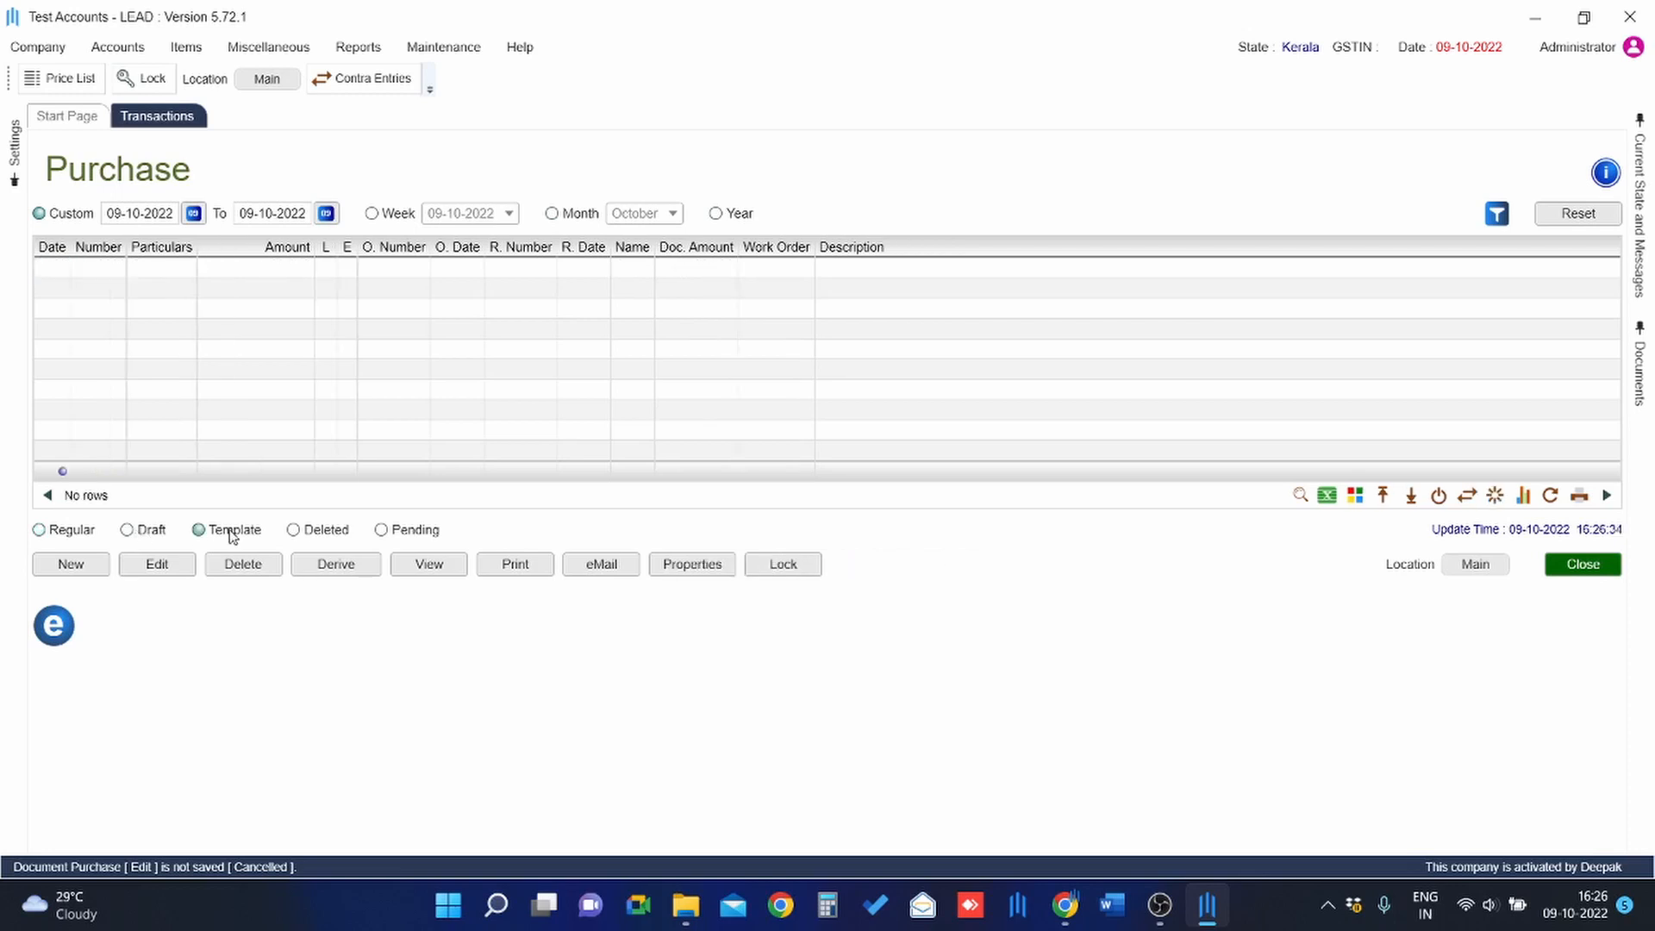